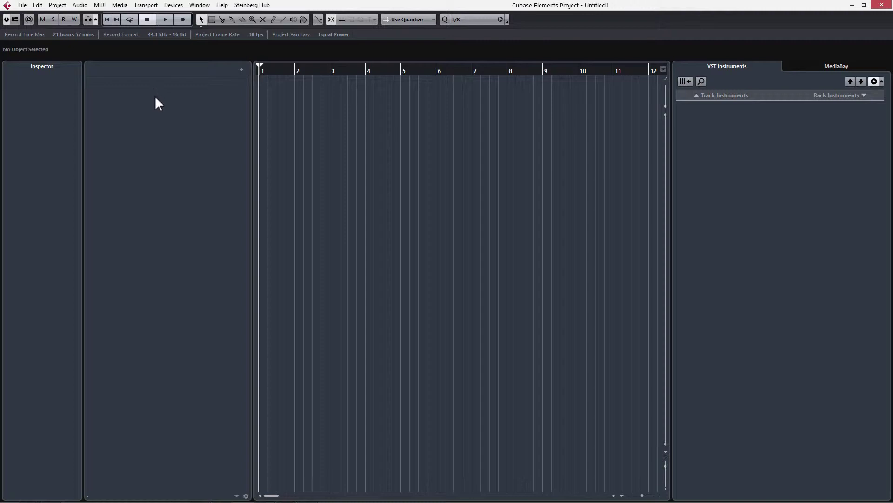
- Set the project tempo to 128 BPM
key(F2)
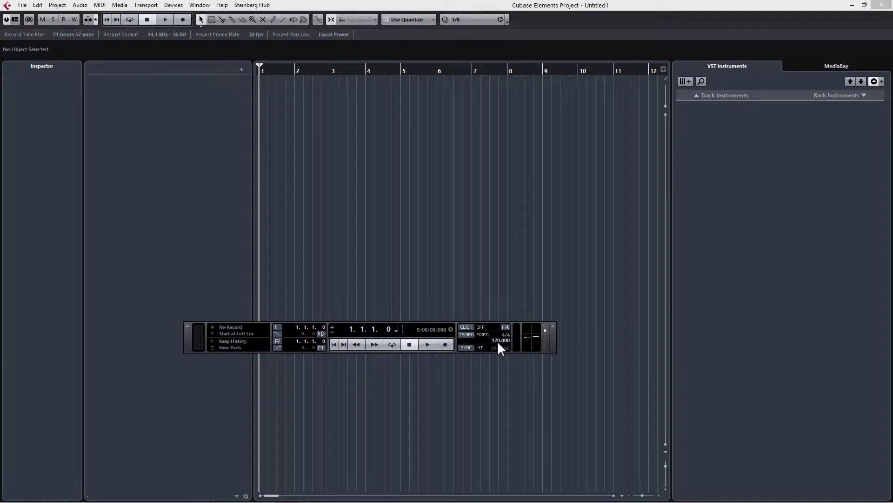
drag(499, 345, 503, 330)
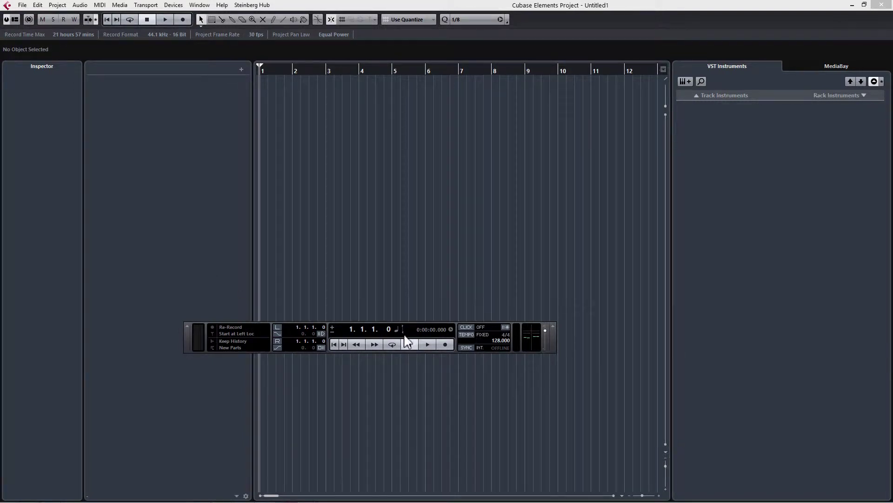
key(F2)
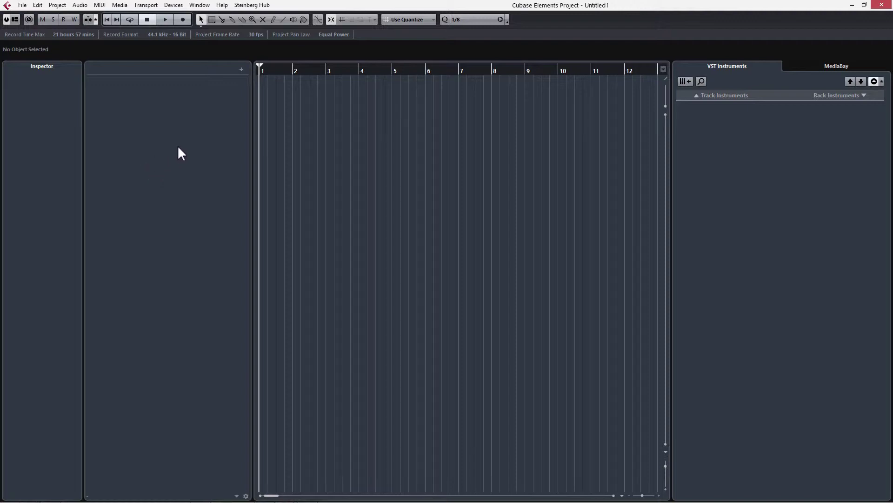
- Open the media Pool and examine how the samples are organized in the Drums, FX and Instruments folders
key(ctrl+p)
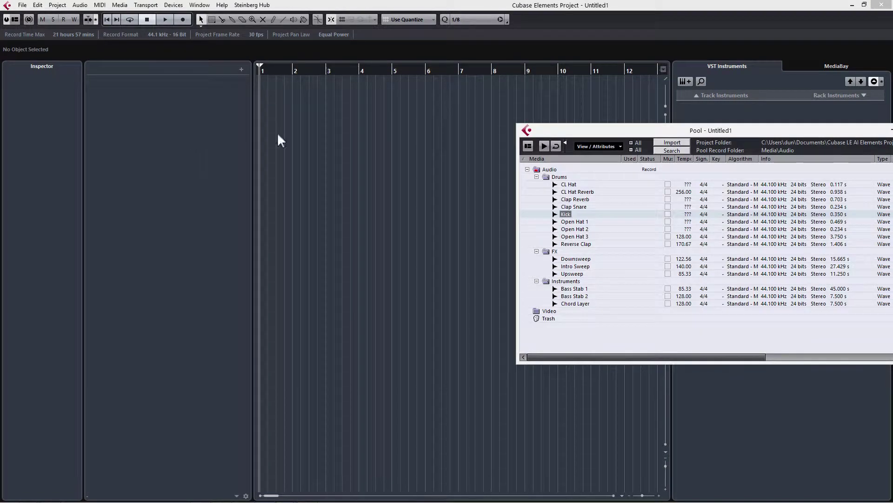
drag(699, 130, 649, 110)
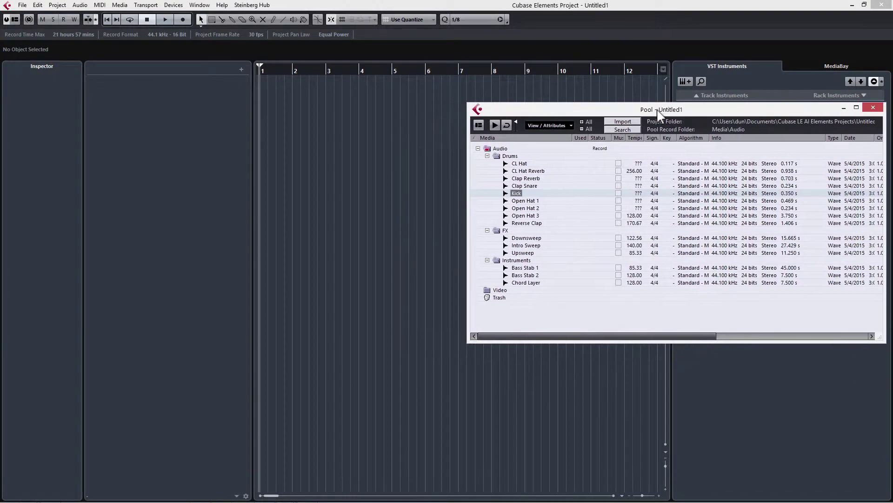
click(487, 156)
click(487, 164)
click(478, 148)
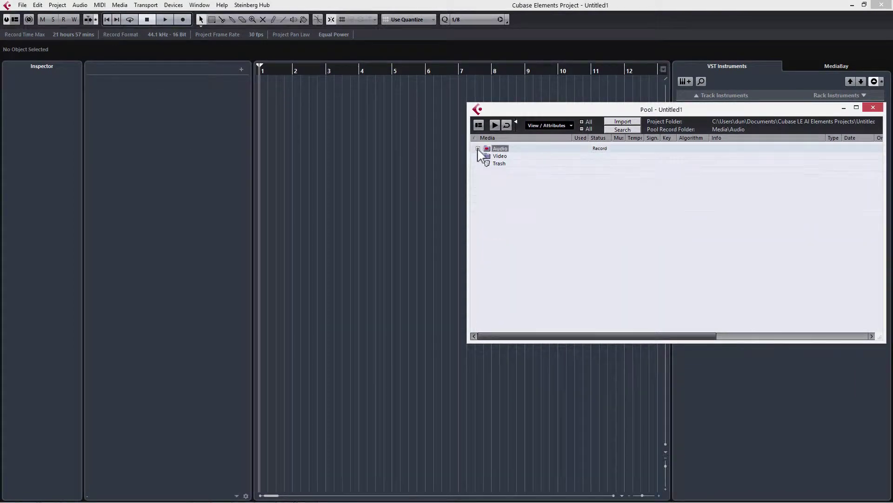
click(500, 156)
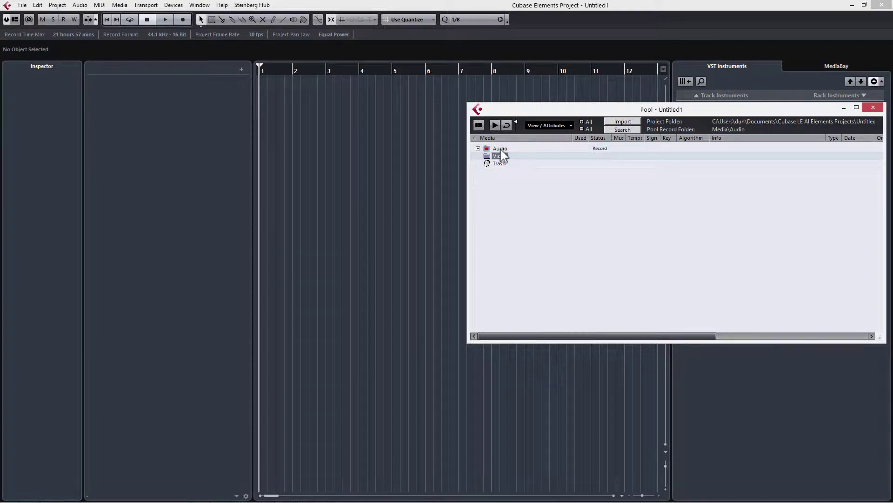
click(498, 149)
click(478, 148)
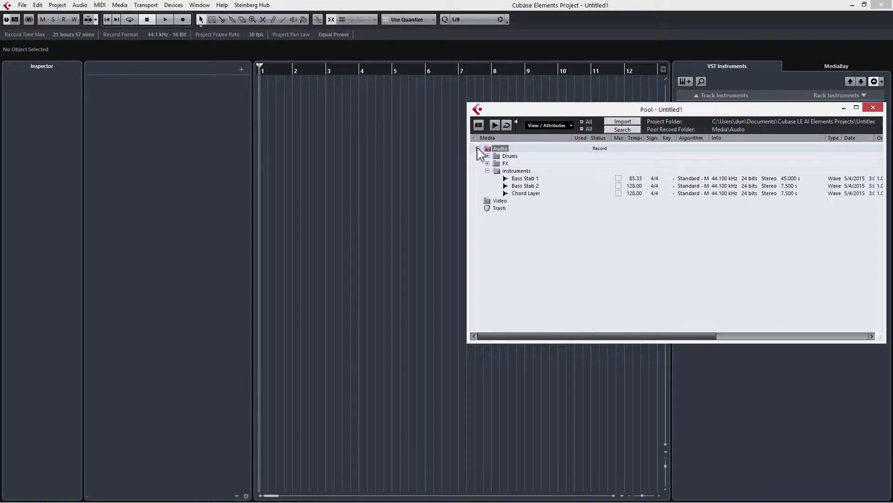
right_click(502, 150)
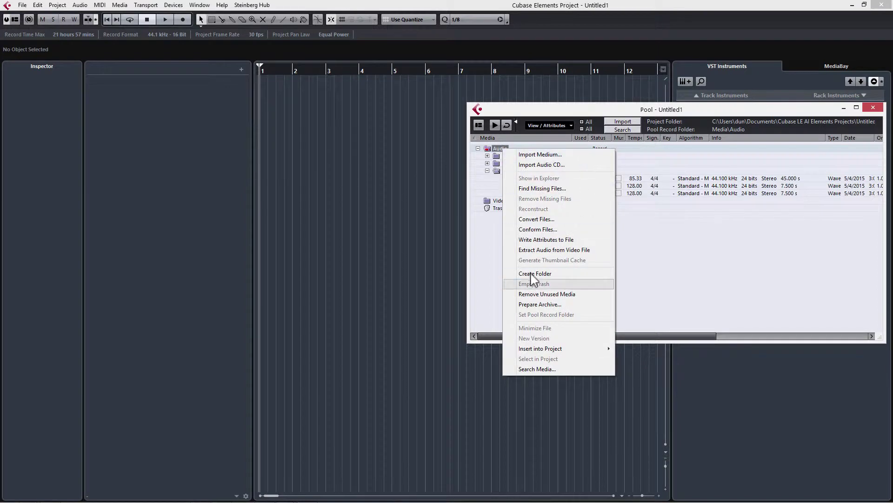
click(716, 275)
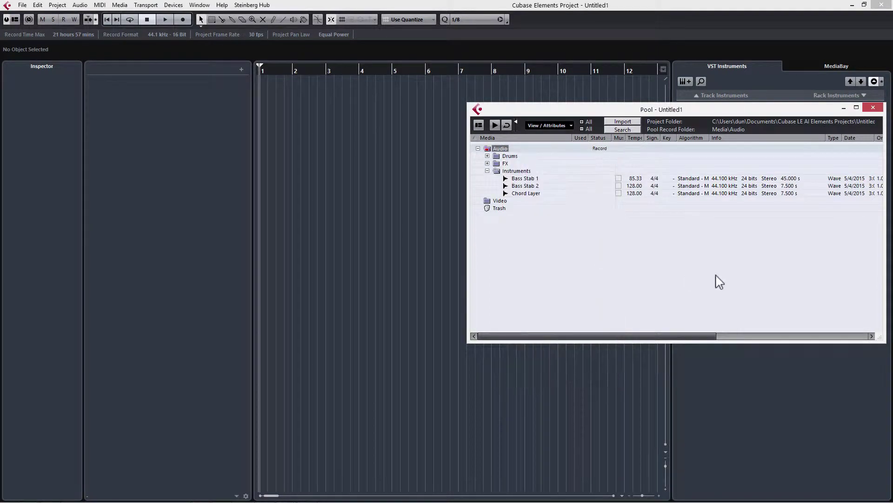
click(487, 163)
click(487, 156)
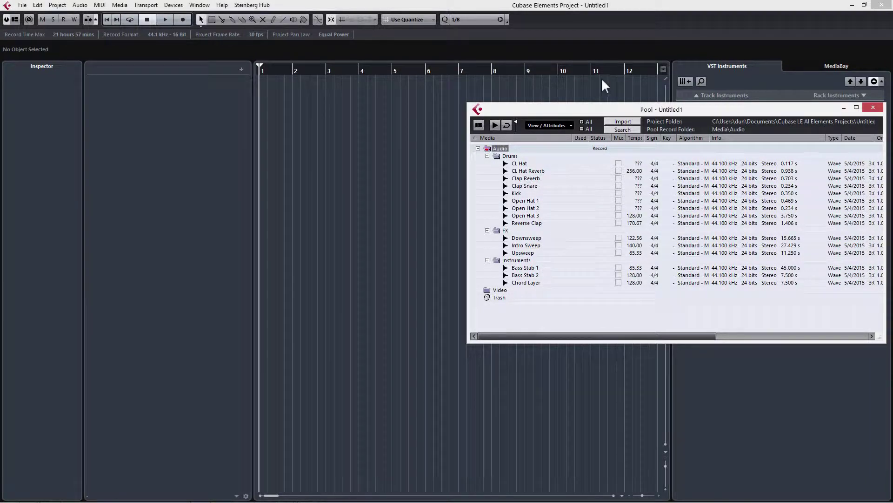
drag(578, 110, 550, 96)
click(846, 94)
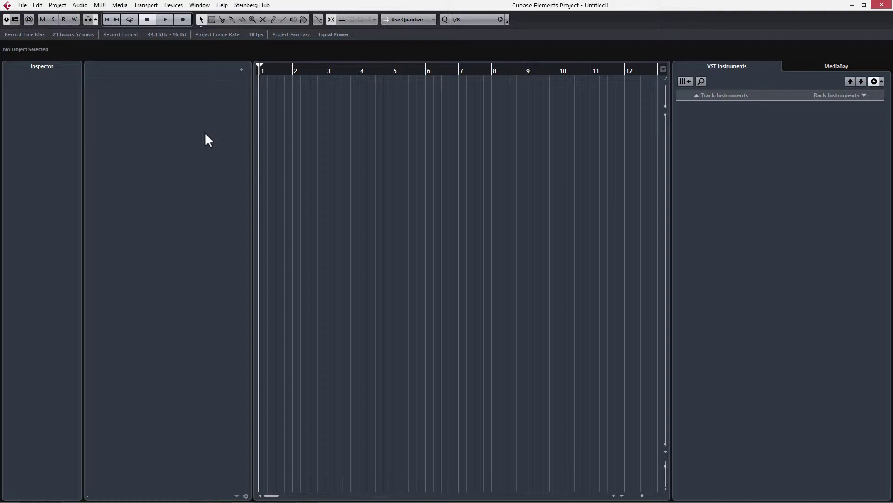
- Add one instrument track that uses Groove Agent SE as its VST instrument
right_click(166, 99)
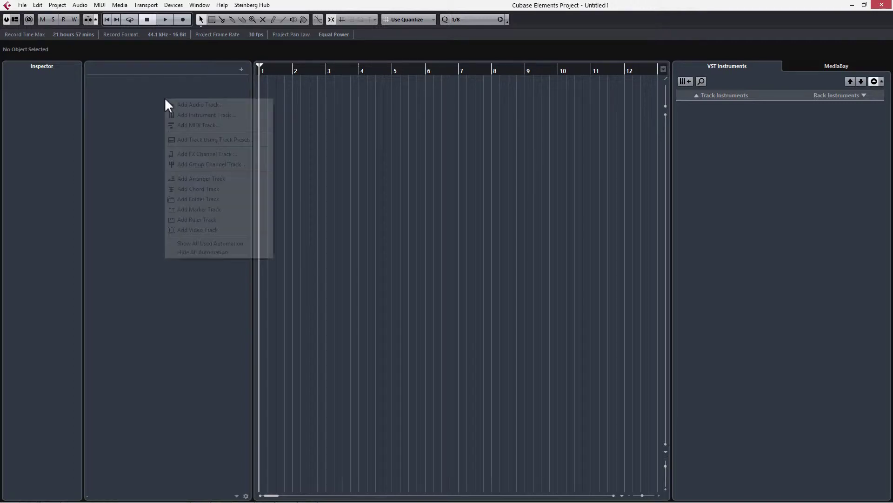
click(189, 116)
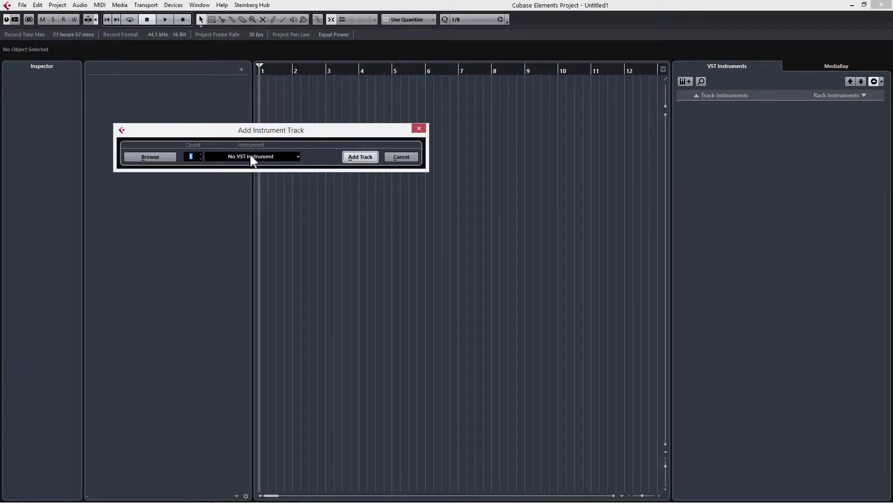
click(253, 158)
click(218, 192)
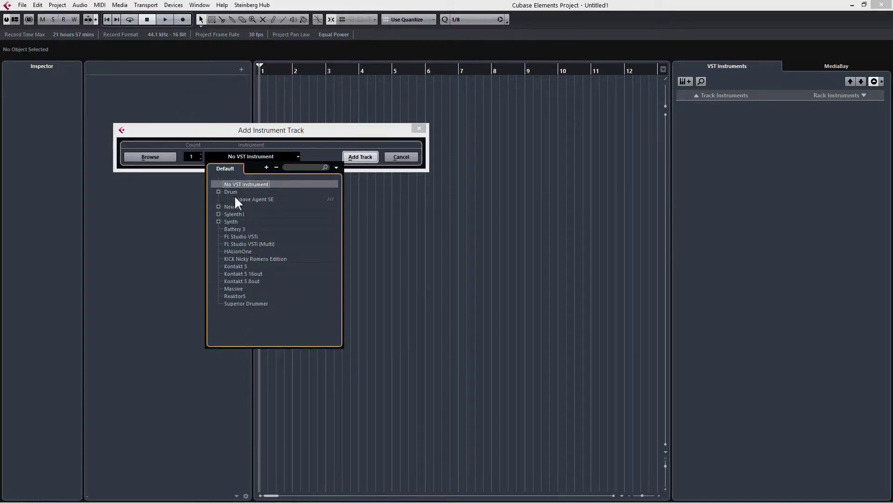
click(257, 199)
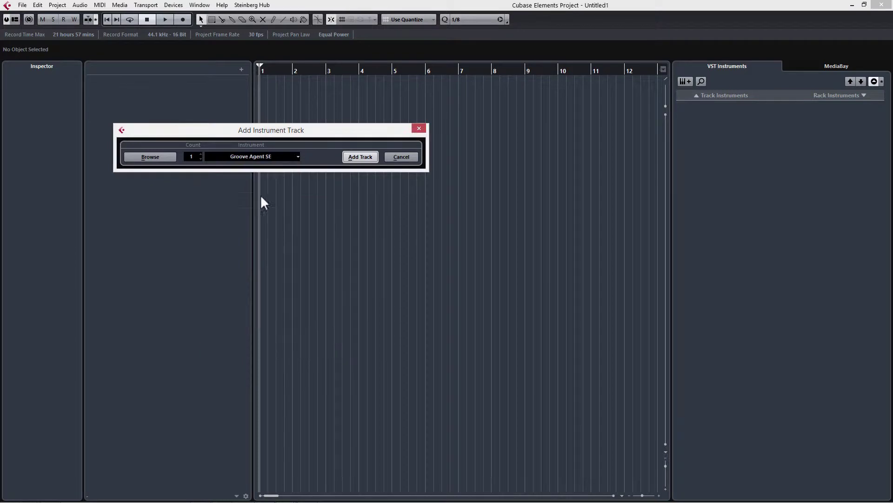
click(362, 158)
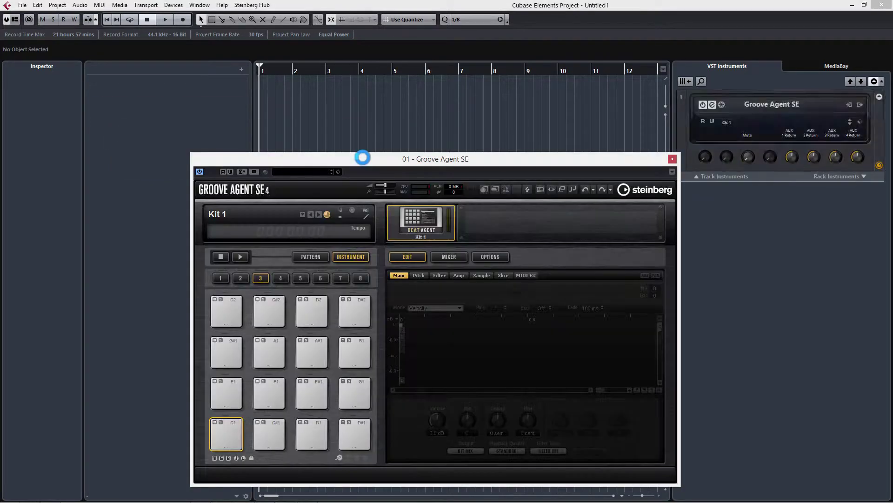
- Reopen the Pool and arrange it beside the Groove Agent SE window so the drum samples and pads are both accessible
drag(371, 161, 323, 103)
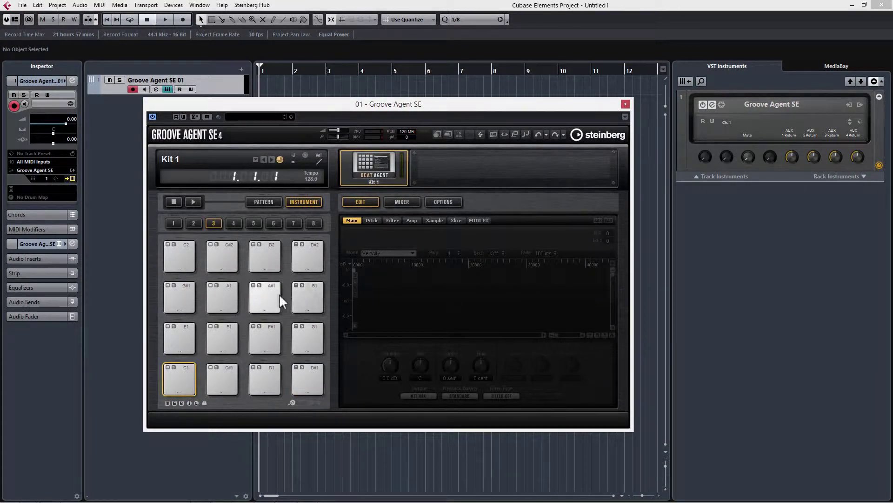
click(211, 384)
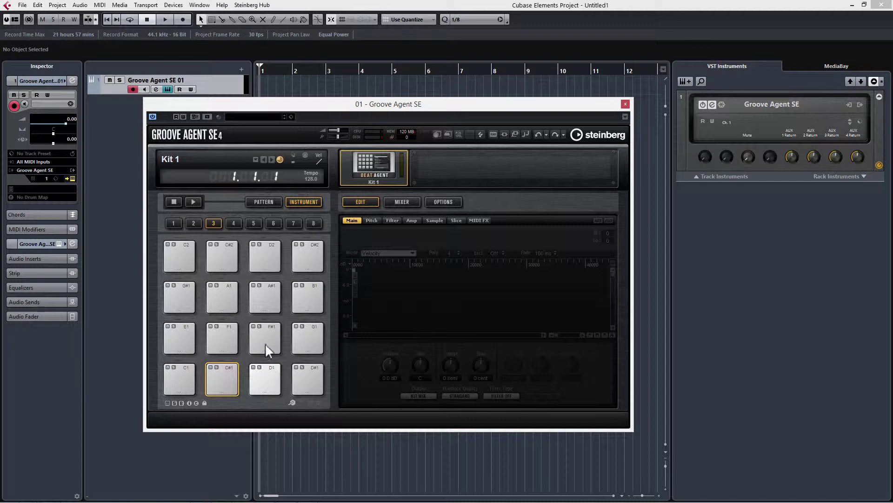
drag(271, 106, 217, 107)
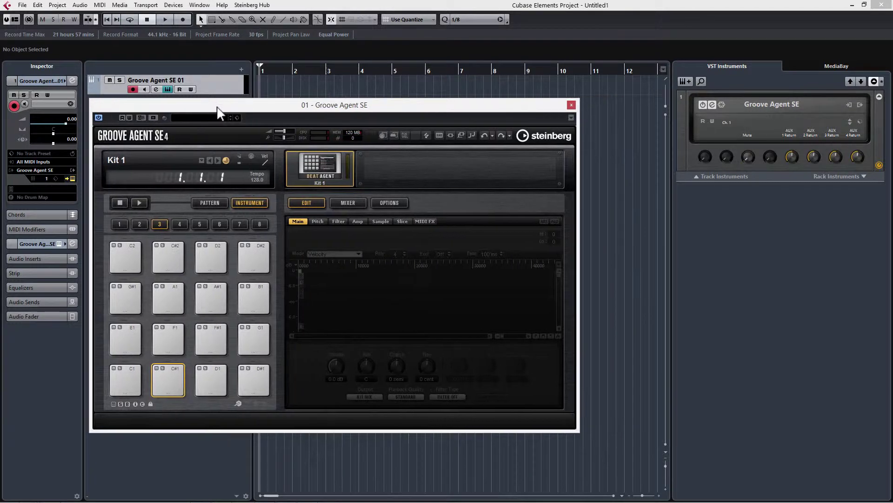
key(ctrl+p)
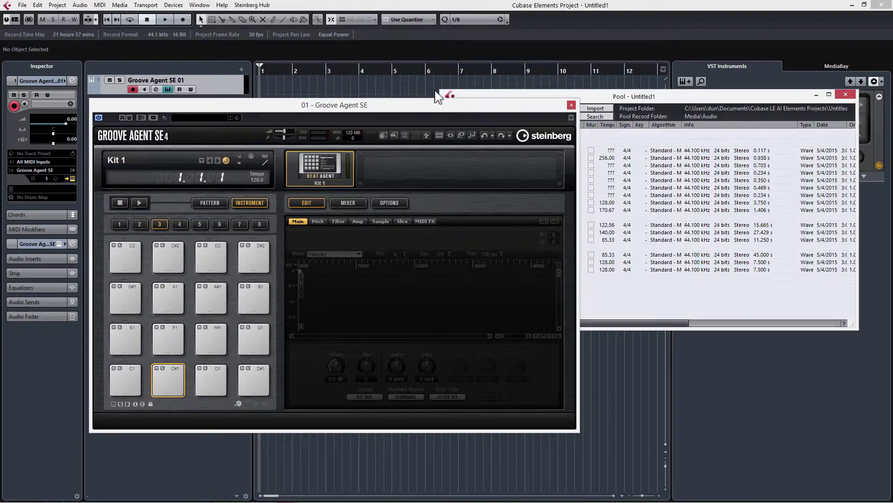
drag(496, 108, 476, 98)
drag(633, 94, 708, 107)
drag(470, 95, 432, 95)
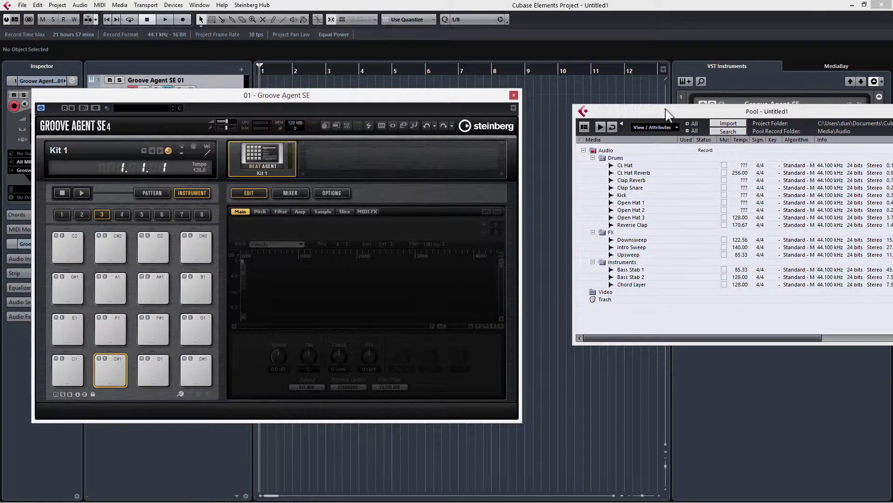
drag(666, 112, 643, 115)
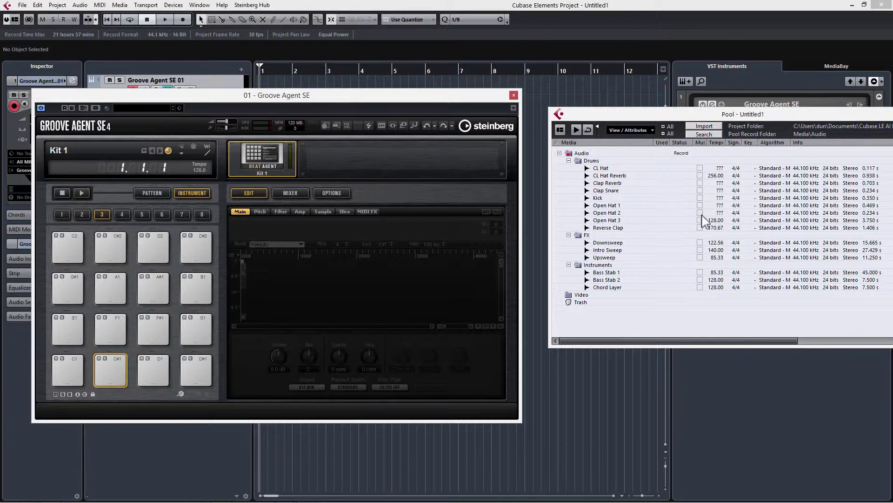
- Load the Kick sample from the Pool onto pad C1 and Clap Snare onto pad C#1
drag(587, 198, 66, 370)
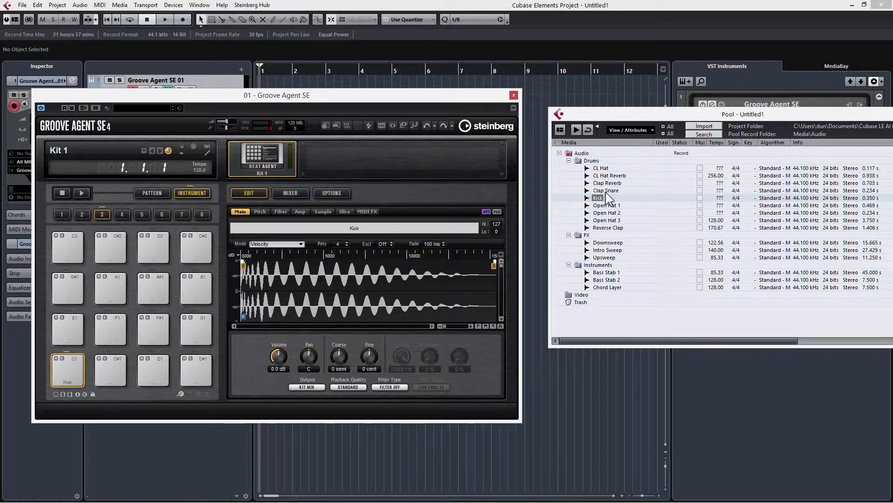
click(600, 191)
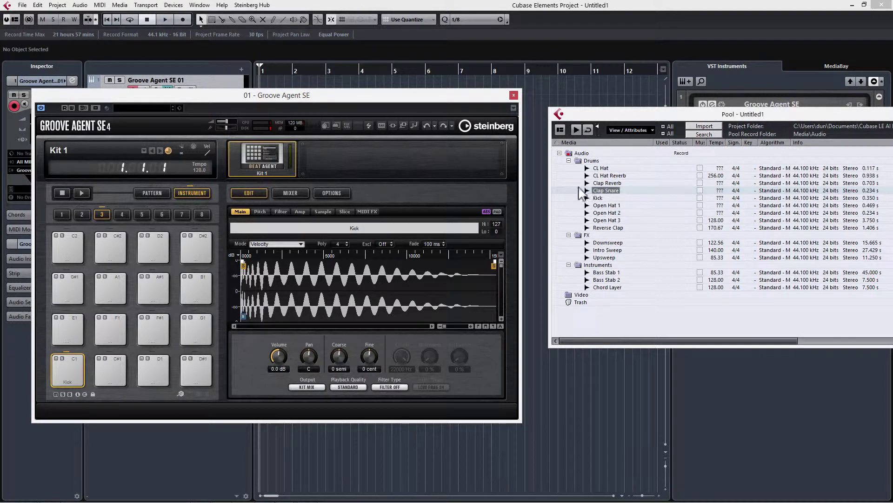
drag(597, 195, 111, 369)
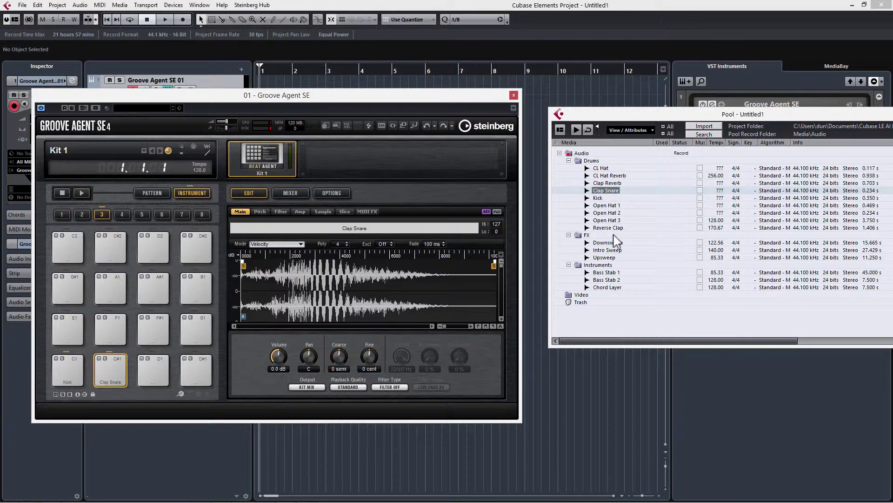
- Load CL Hat onto pad D1, Open Hat 1 onto pad D#1 and CL Hat Reverb onto pad E1
drag(600, 168, 154, 370)
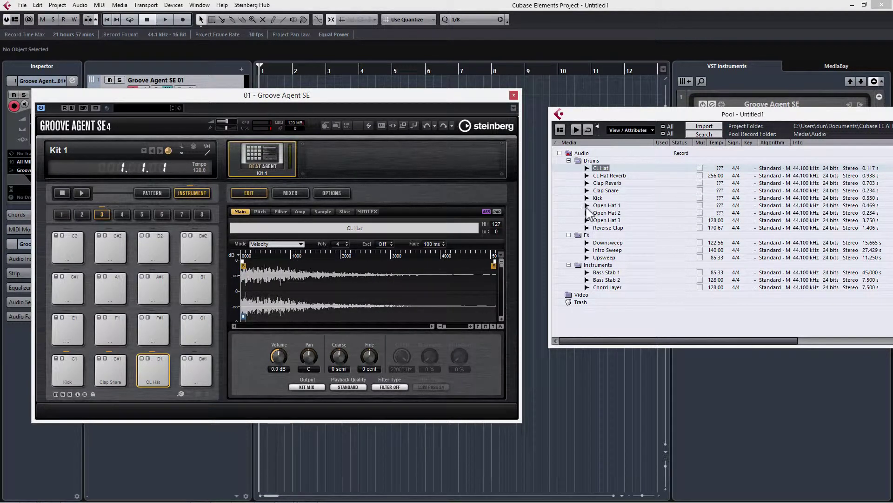
drag(590, 207, 200, 335)
drag(205, 367, 203, 368)
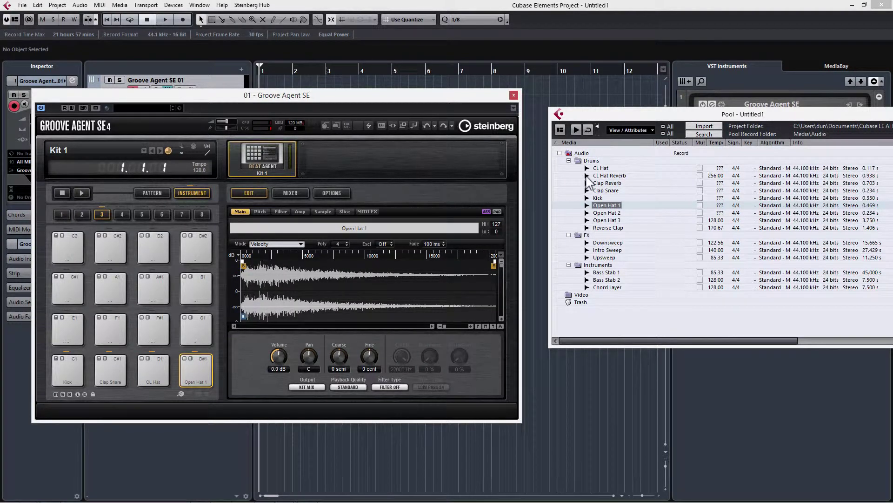
drag(602, 175, 72, 329)
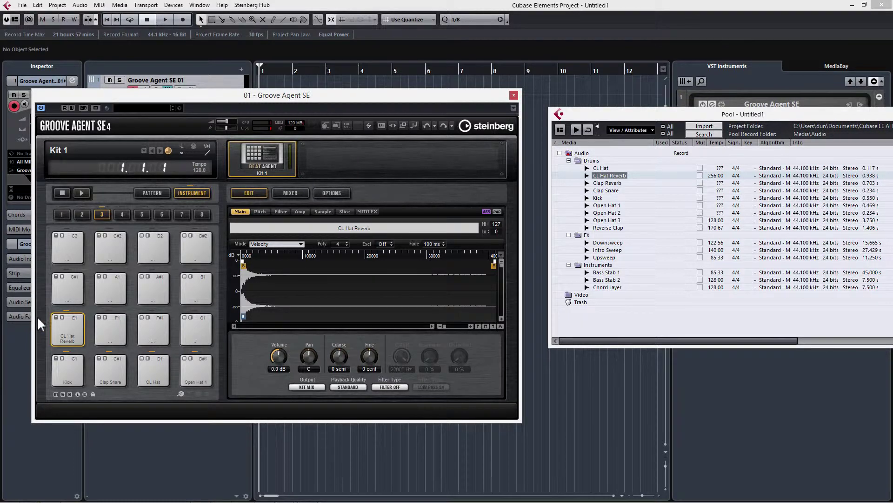
- Audition the Kick, Clap Snare, CL Hat and Open Hat 1 pads, and close Groove Agent SE and the Pool
drag(201, 96, 254, 89)
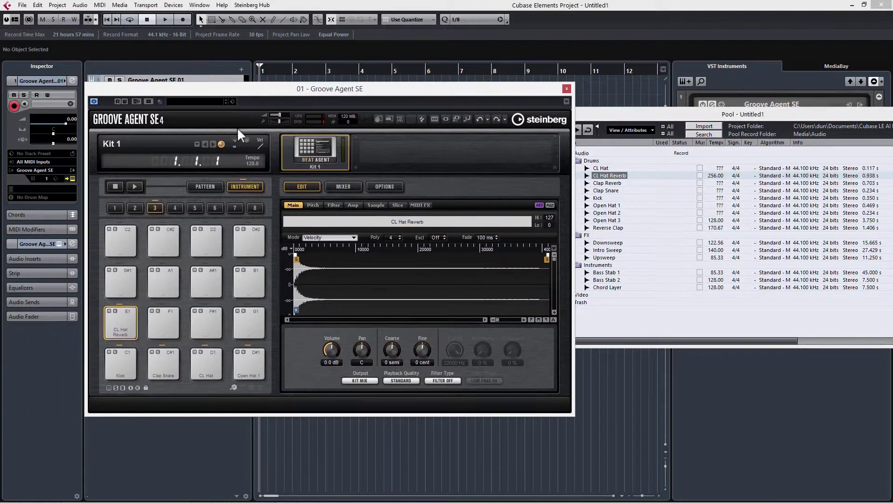
click(122, 363)
click(164, 363)
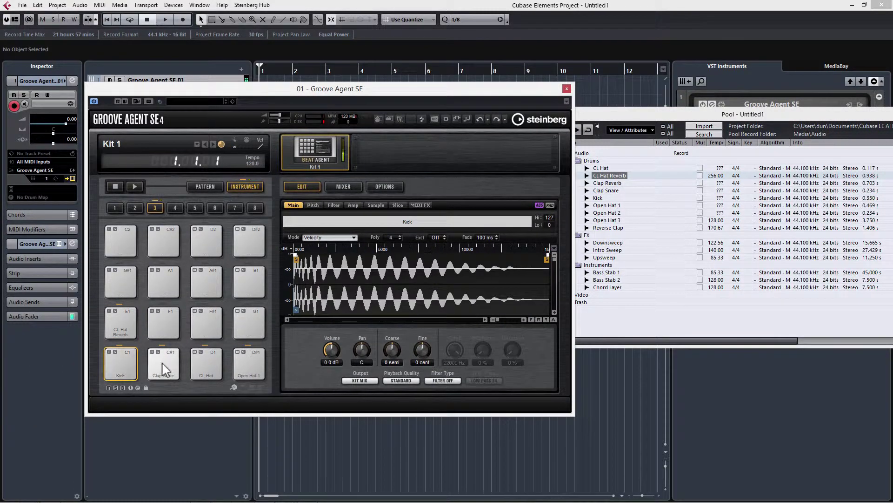
click(206, 363)
click(260, 365)
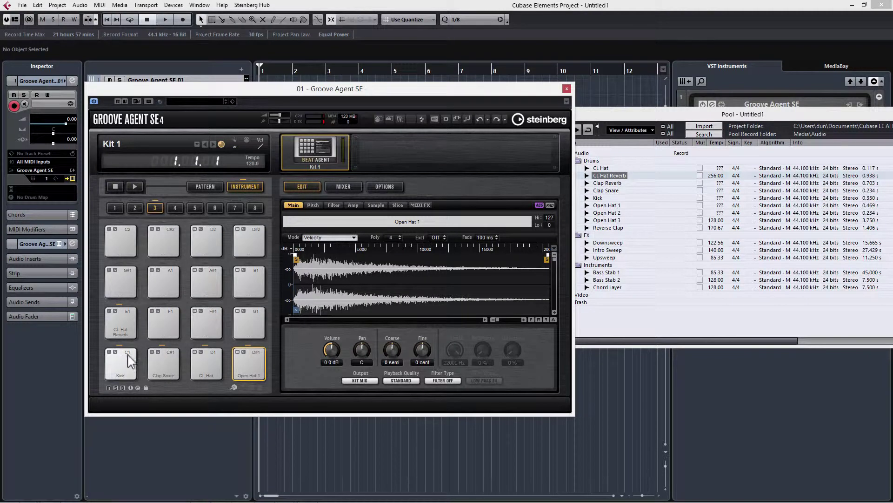
click(567, 88)
key(ctrl+p)
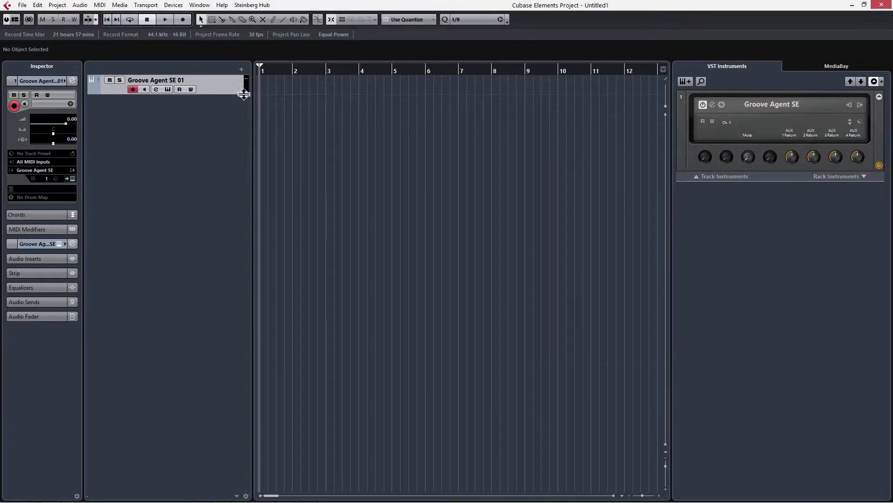
- Draw a one-bar MIDI part from bar 1 to bar 2 on the Groove Agent SE 01 track and return to the Object Selection tool
key(h)
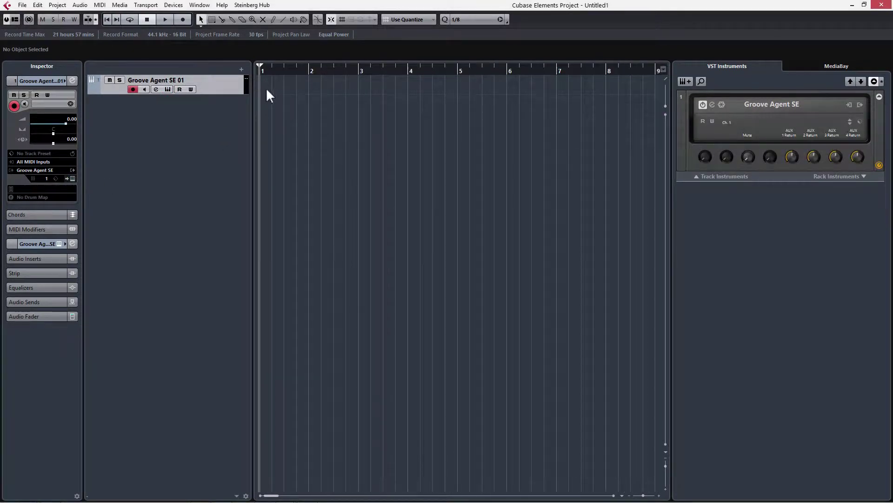
right_click(270, 86)
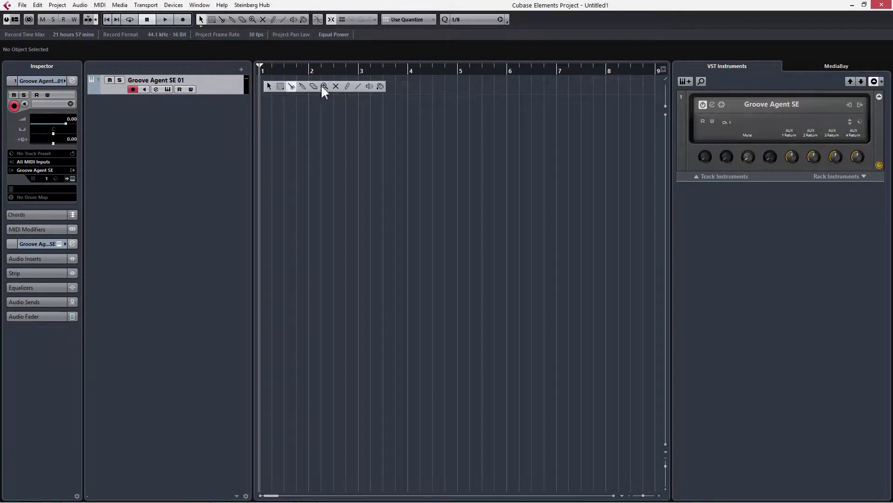
click(347, 85)
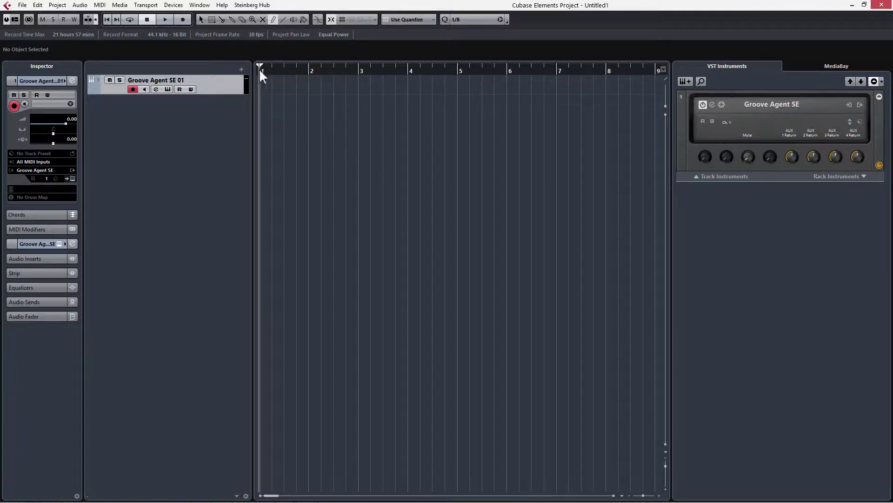
key(h)
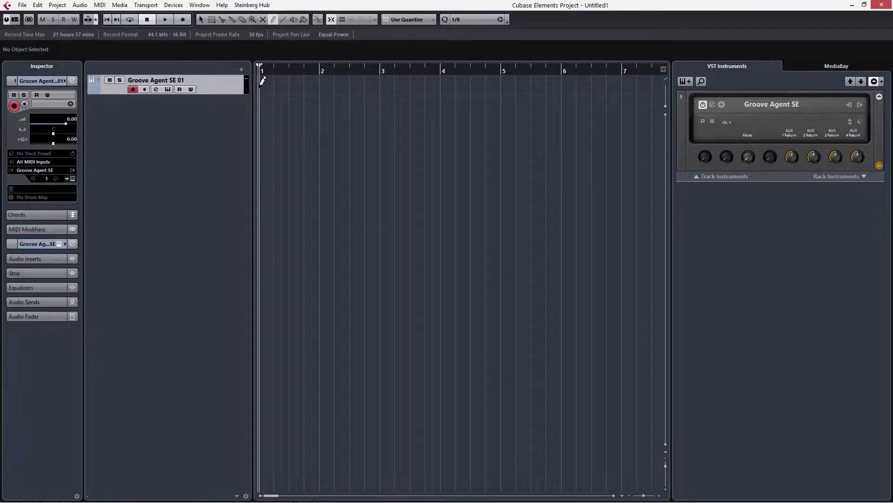
drag(267, 84, 320, 84)
right_click(356, 97)
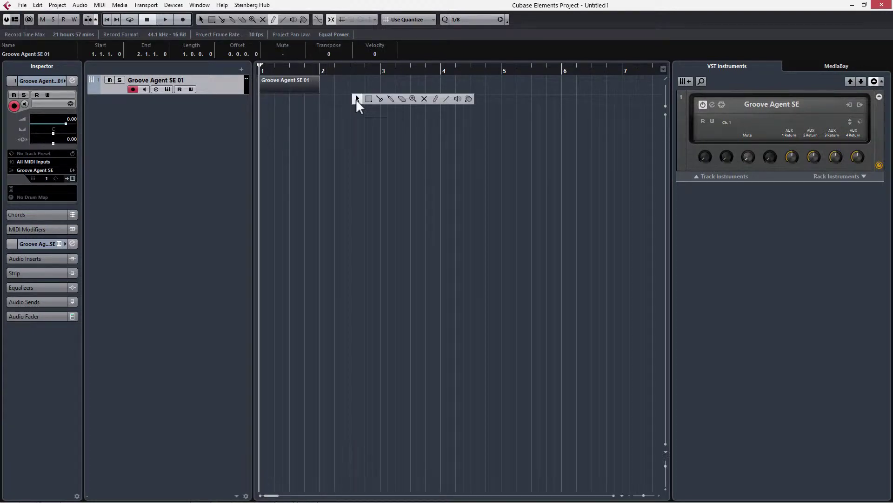
click(356, 98)
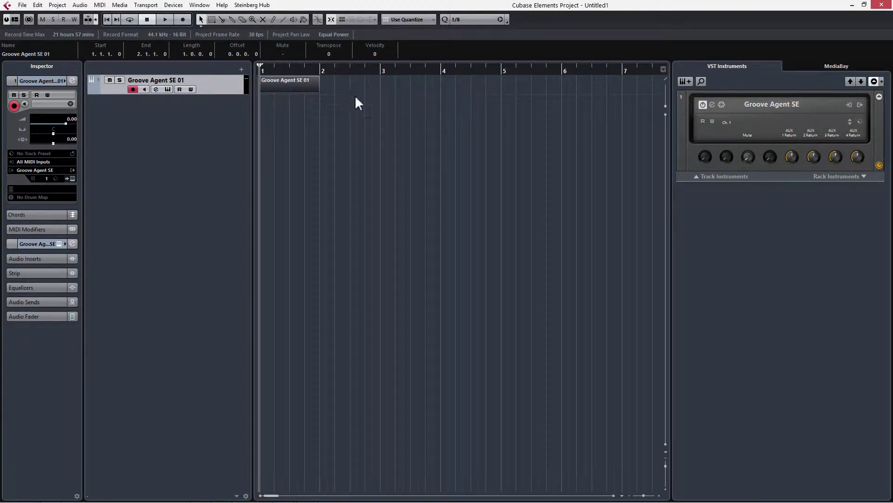
- Open the part in the Key Editor, add C1 kick notes on all four beats of bar 1, and close the editor
double_click(278, 86)
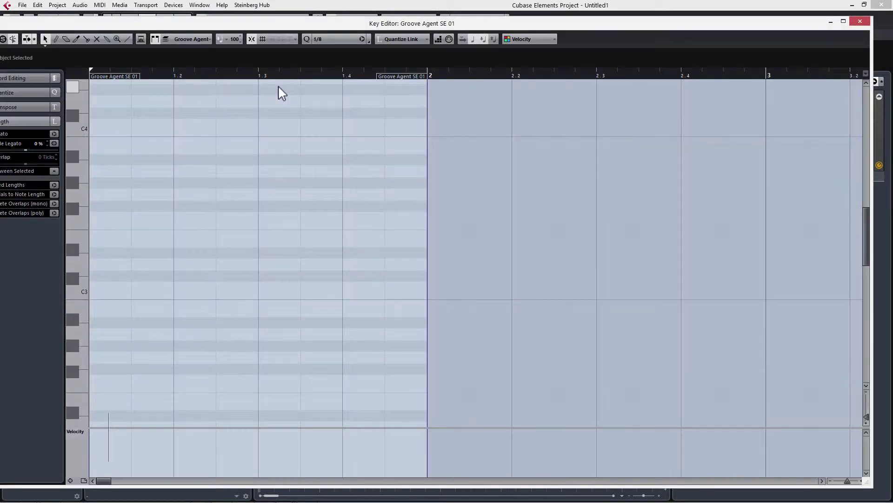
scroll(195, 235, down, 6)
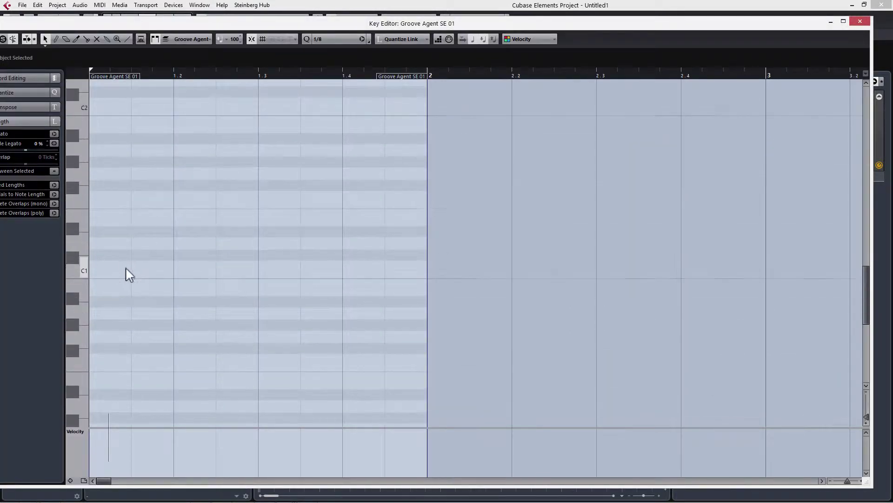
click(97, 266)
click(177, 267)
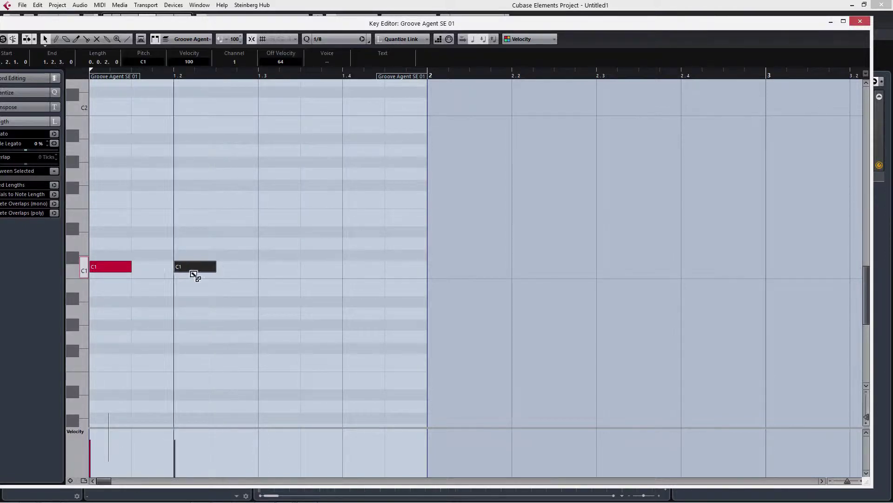
click(261, 266)
click(349, 266)
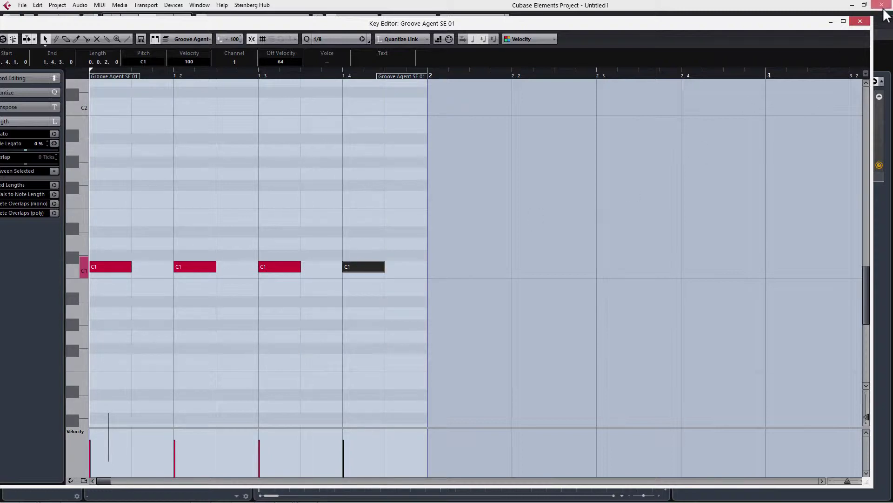
click(860, 22)
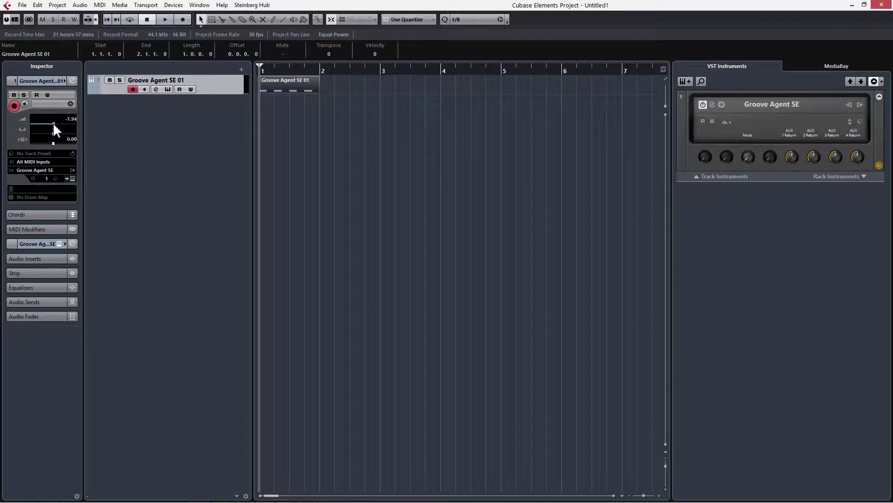
- Check the pad assignments in Groove Agent SE, close it, and reopen the part in the Key Editor to play the kick pattern
click(168, 89)
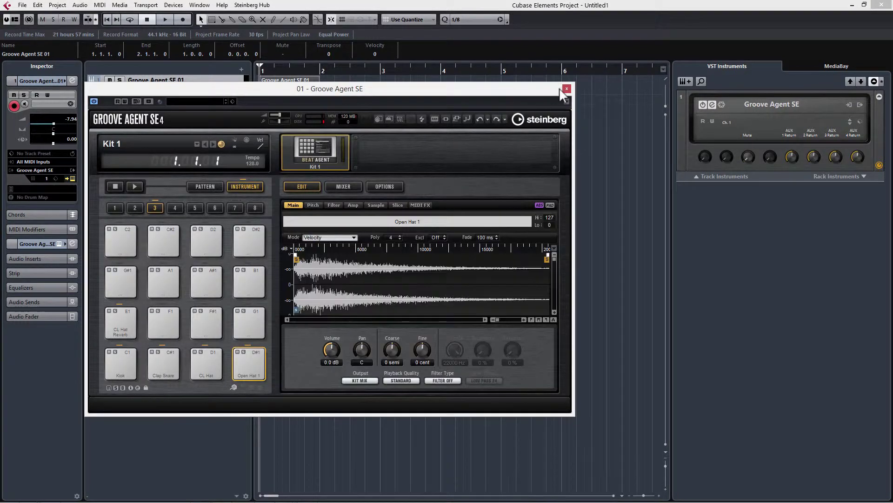
click(567, 88)
double_click(288, 85)
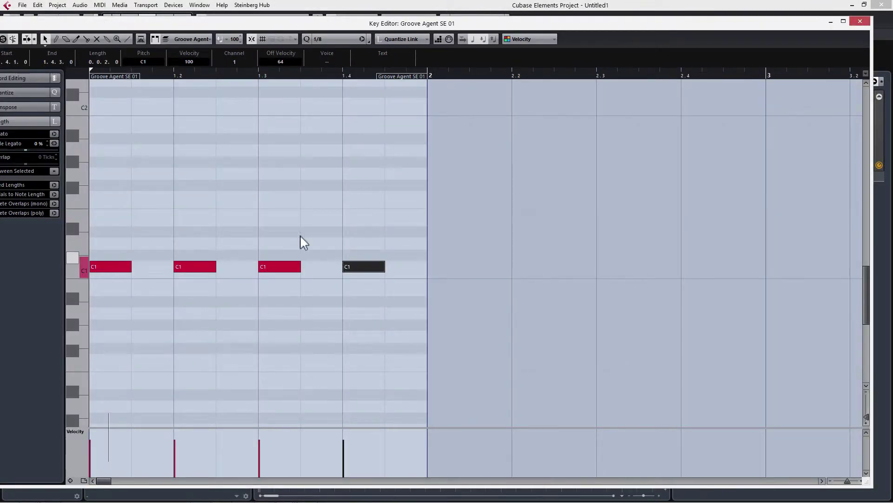
key(space)
- Add C#1 clap notes on beats 2 and 4 above the kicks and play the pattern back
drag(180, 266, 182, 248)
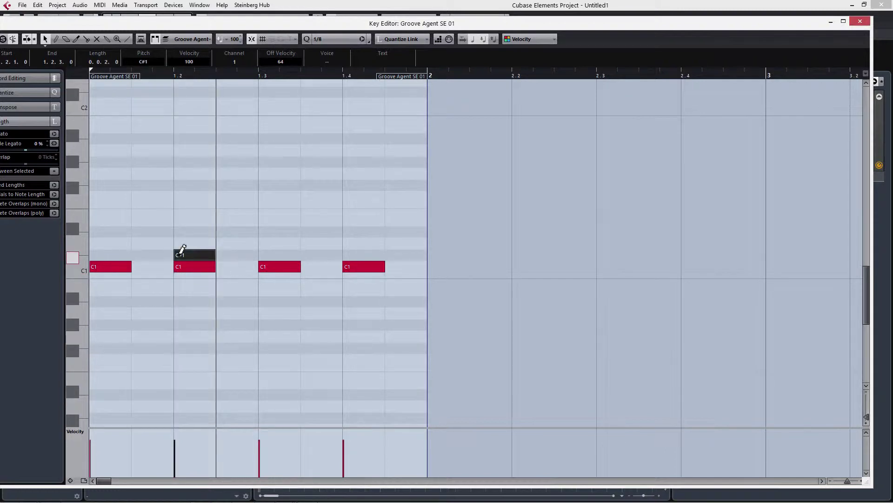
click(349, 254)
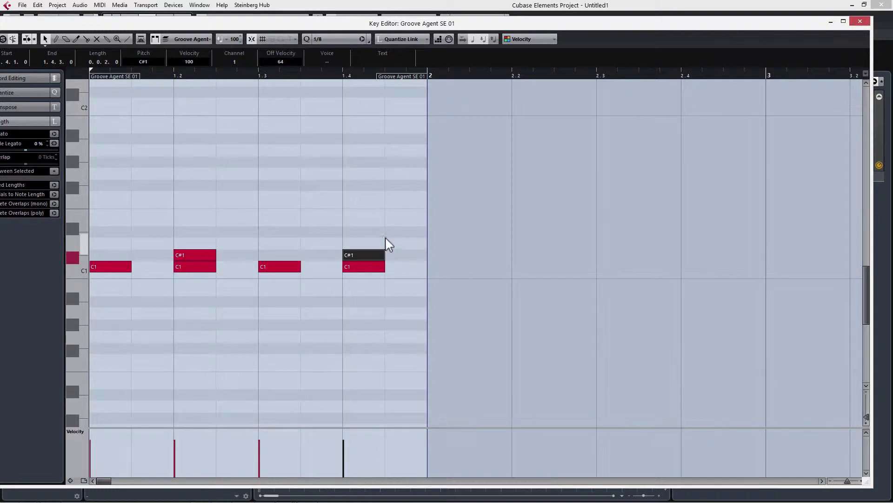
key(space)
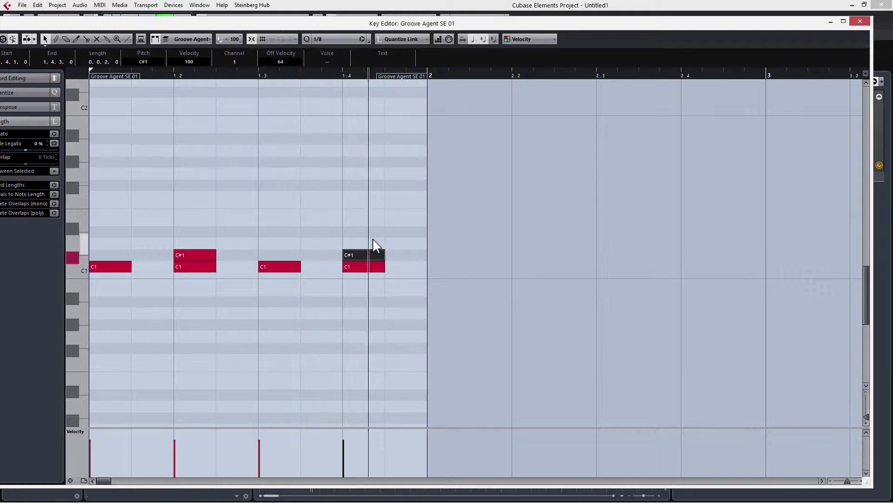
key(space)
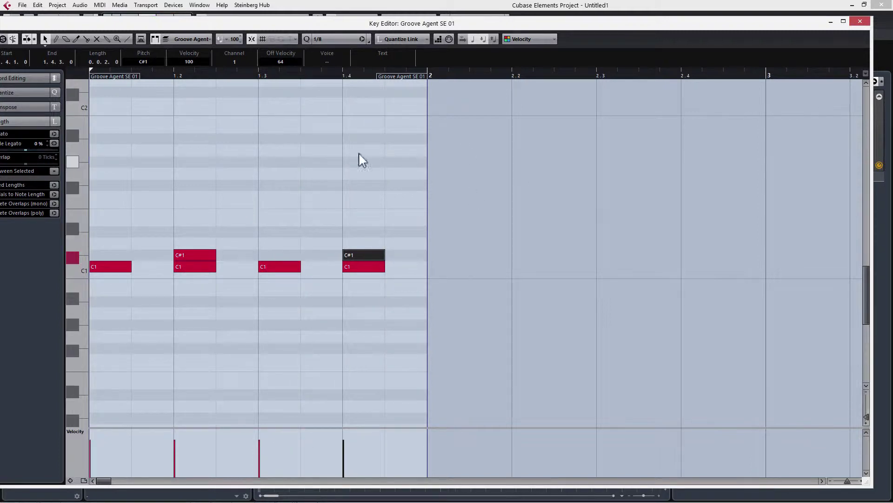
- Move both C#1 clap notes together slightly ahead of beats 2 and 4, with the first starting at 1.1.4.59, and check the timing in playback
click(400, 220)
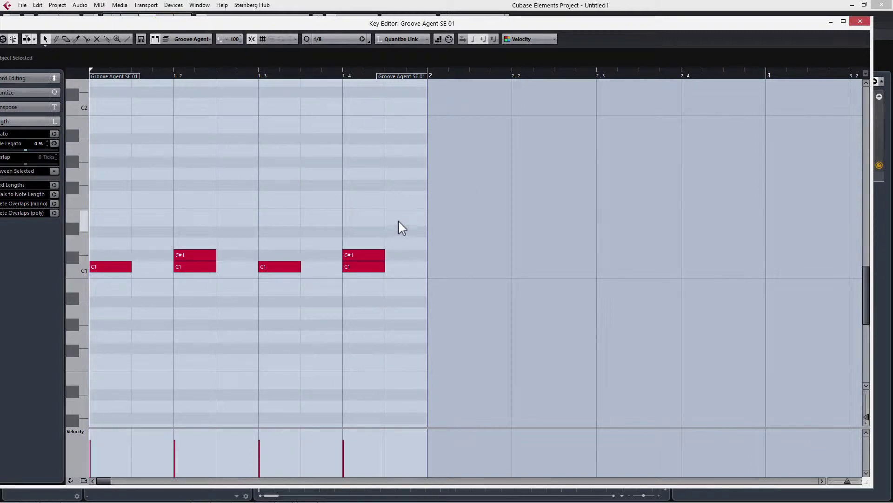
drag(403, 227, 156, 257)
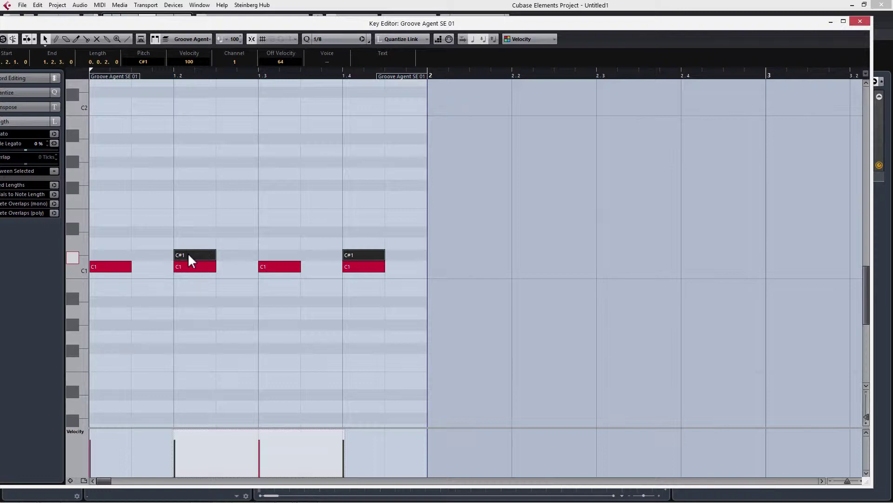
drag(191, 256, 178, 254)
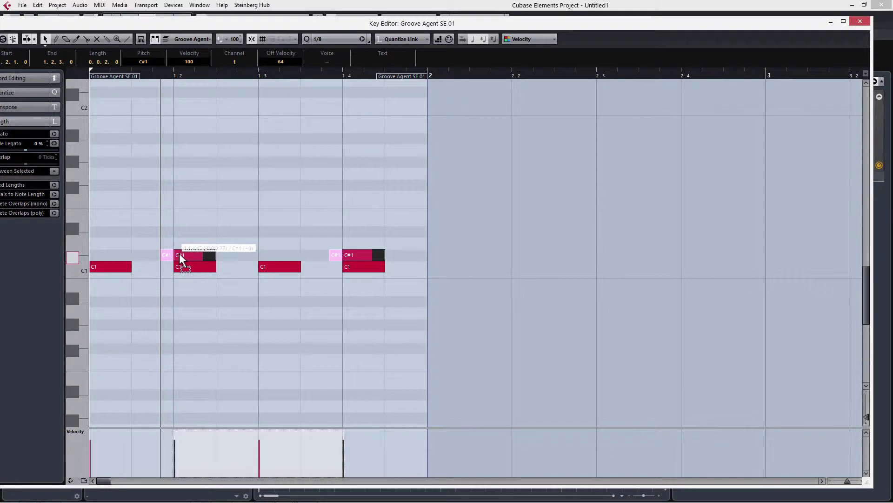
key(space)
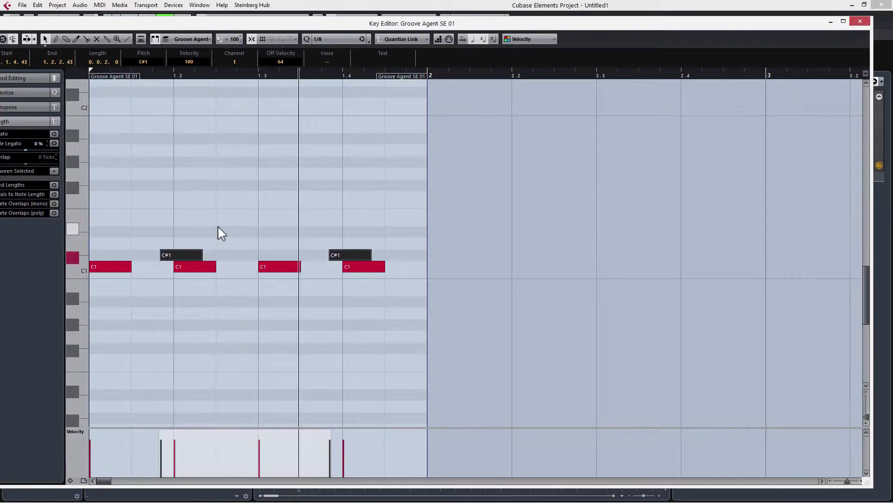
drag(180, 253, 184, 255)
key(space)
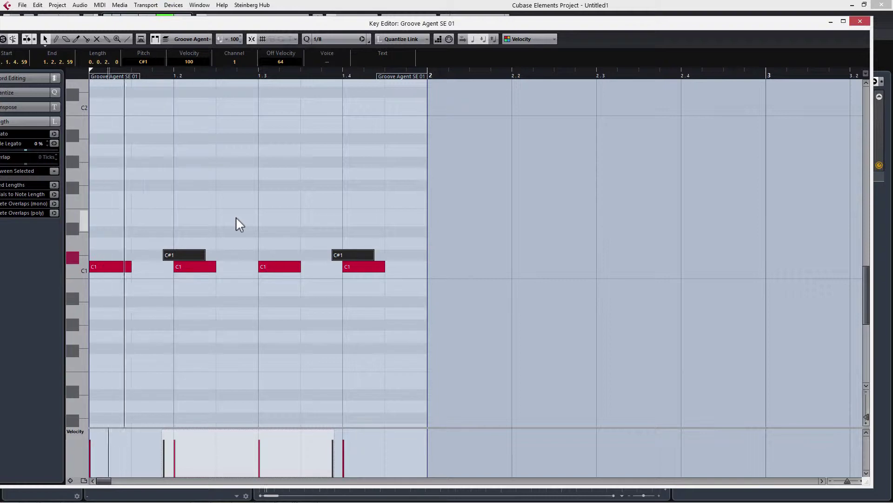
click(215, 252)
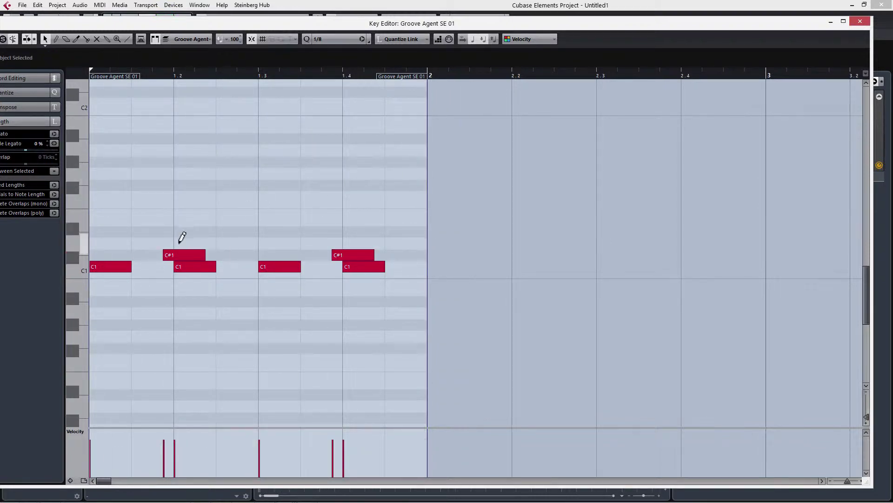
- Add two consecutive eighth-note D1 closed hats on beat 1 and set the first one's velocity to 29
click(94, 243)
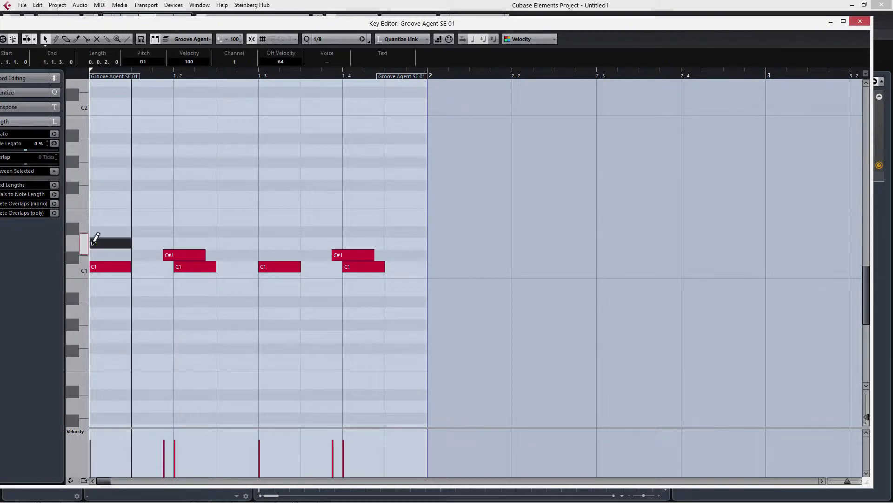
click(137, 242)
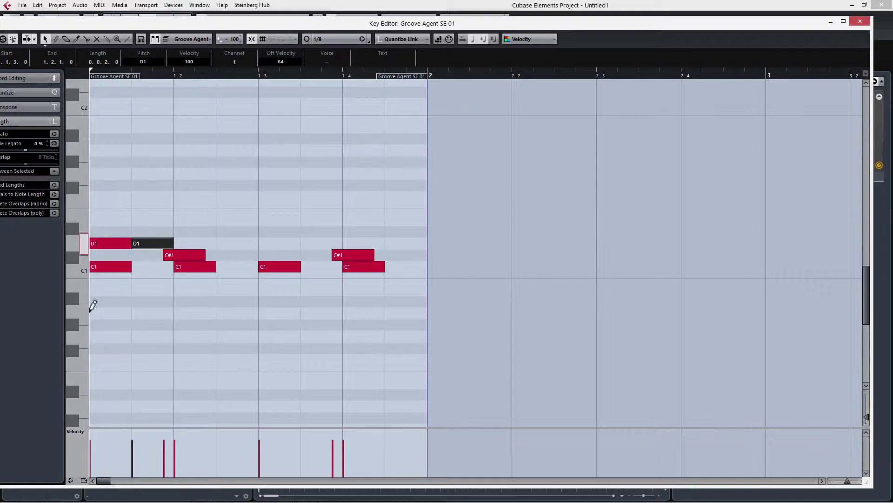
click(112, 244)
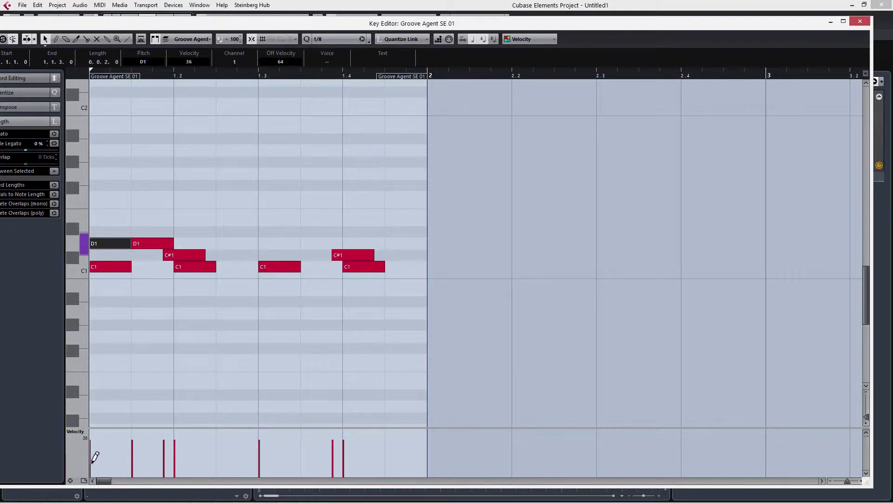
drag(92, 465, 92, 465)
- Duplicate the soft-loud pair of D1 hats onto beats 2, 3 and 4, play the bar back, and clear the note selection
drag(99, 243, 191, 246)
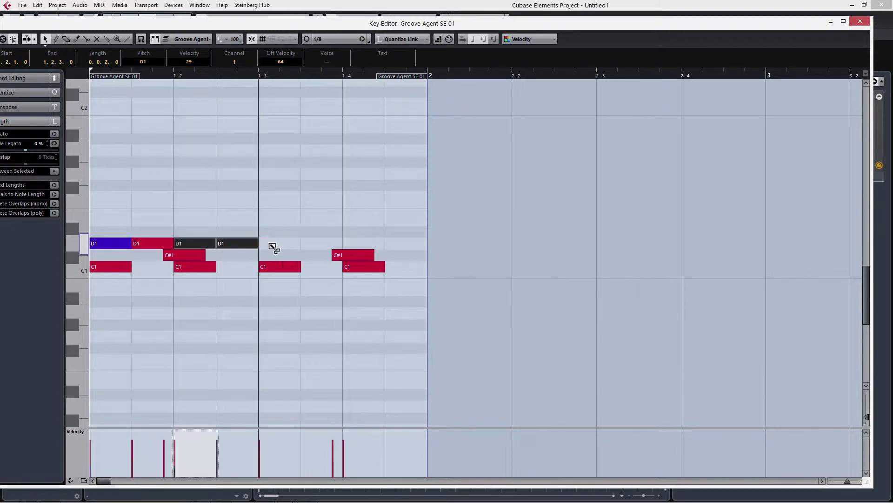
drag(273, 247, 274, 246)
drag(273, 247, 361, 246)
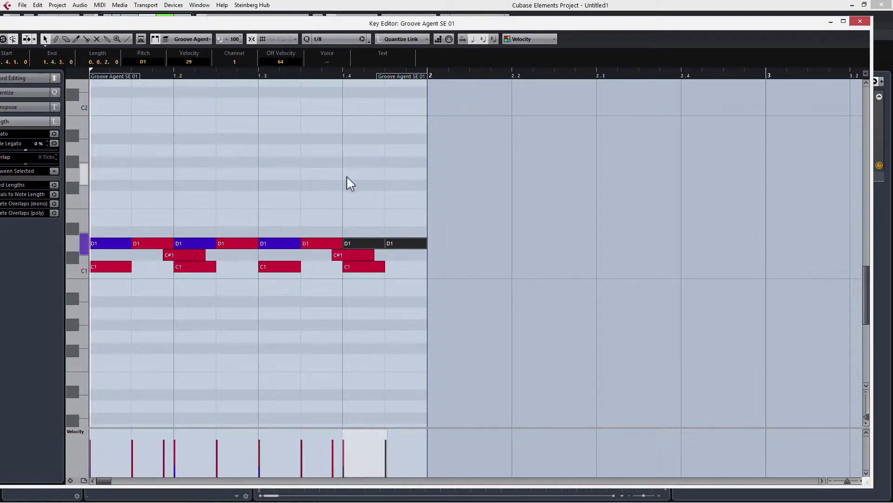
key(space)
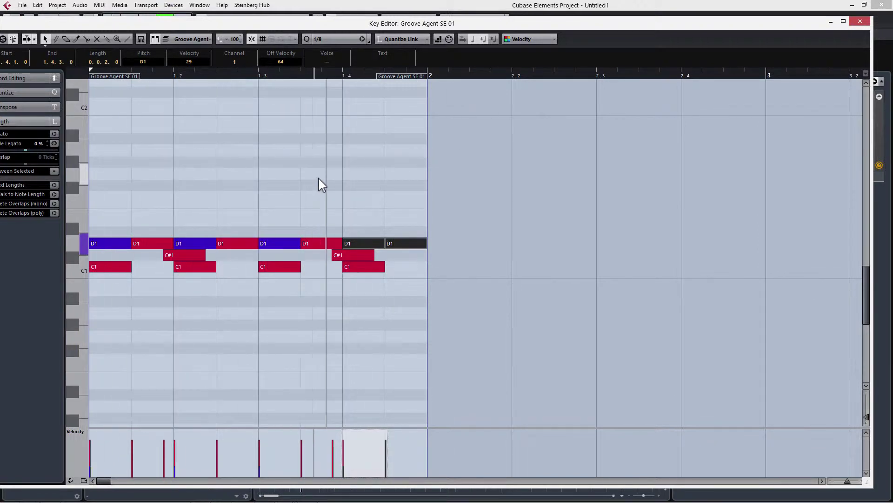
key(space)
click(228, 210)
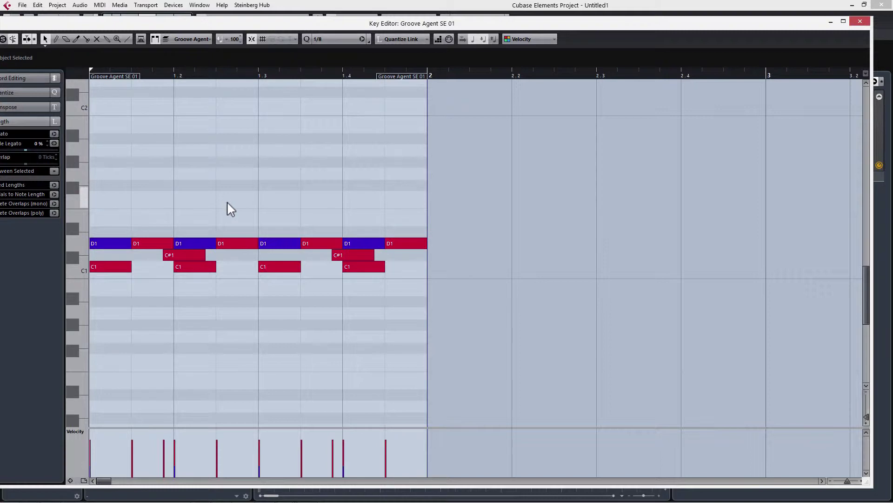
click(378, 244)
click(239, 182)
- Add D#1 open hat notes on all four beats of the bar and play the pattern back
click(94, 231)
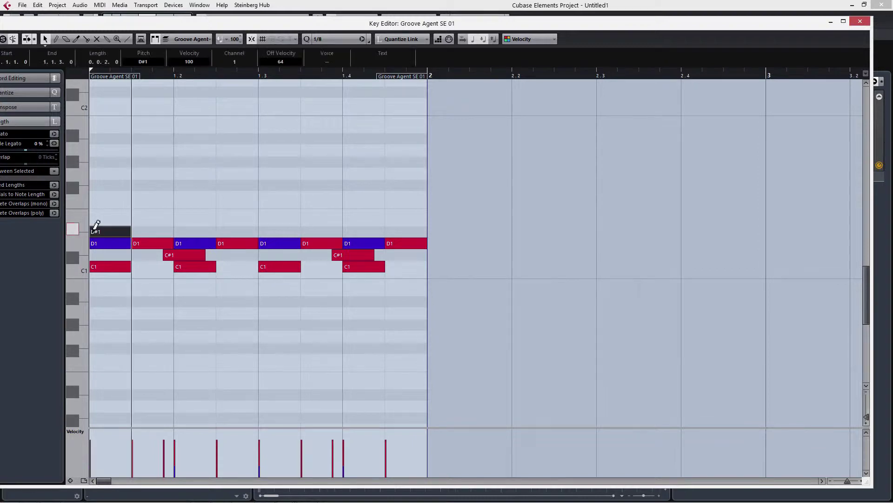
click(177, 232)
click(261, 231)
click(347, 231)
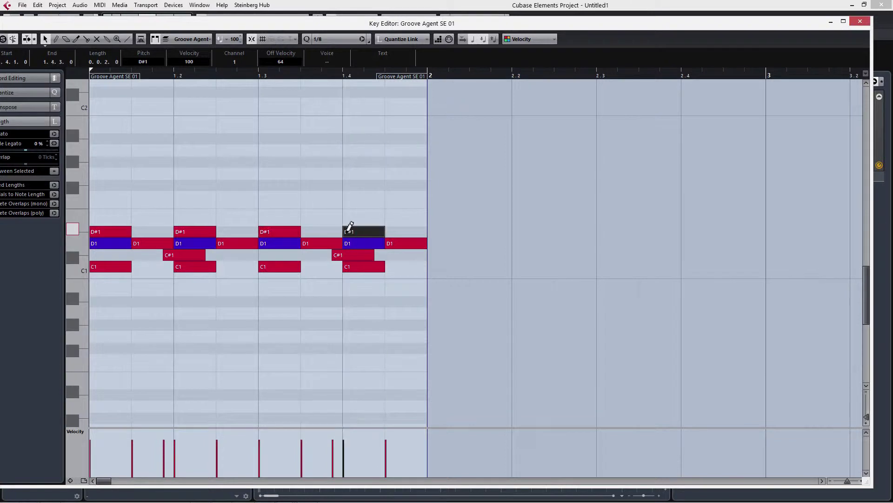
key(space)
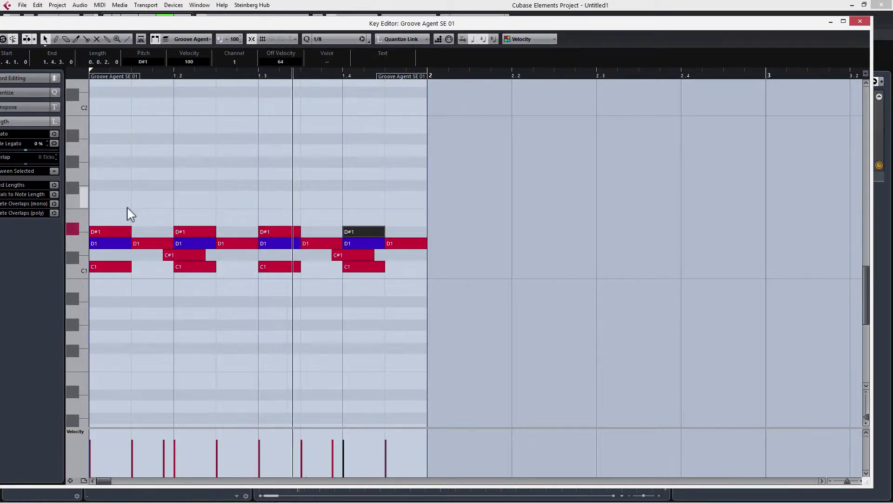
key(space)
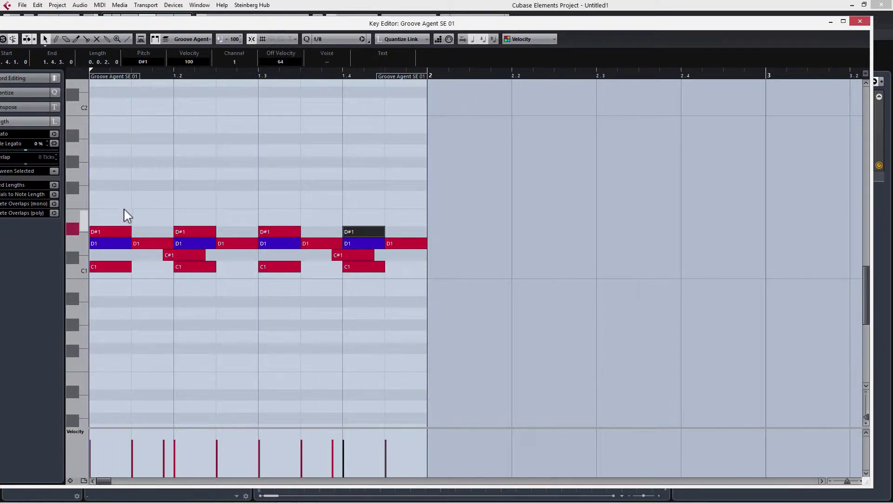
- Add E1 reverb closed hat notes on all four beats, play the pattern back, and close the Key Editor
click(96, 219)
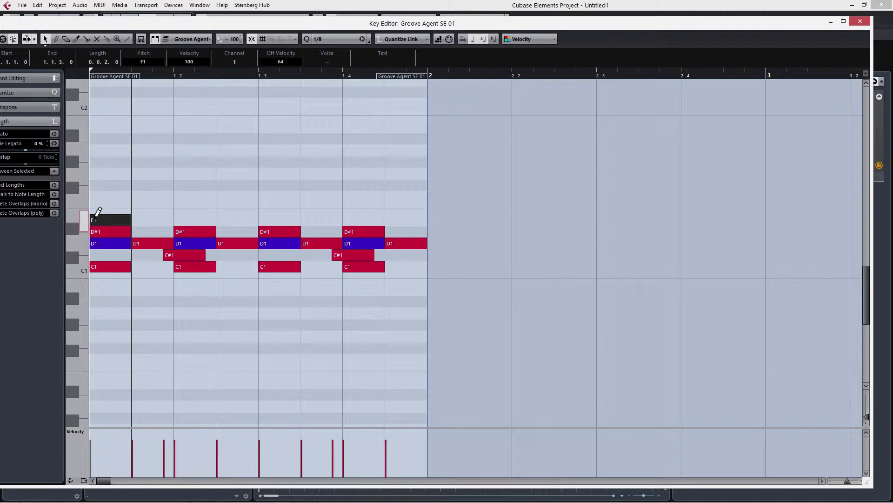
click(178, 219)
click(265, 219)
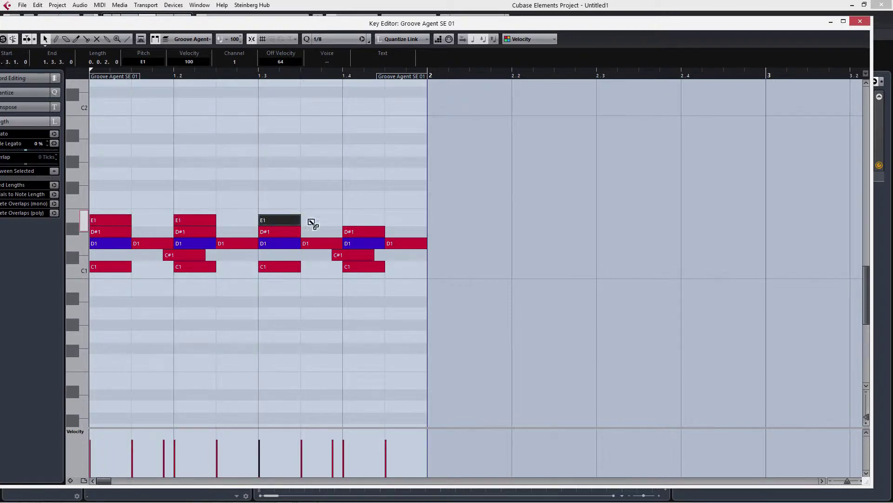
click(349, 218)
key(space)
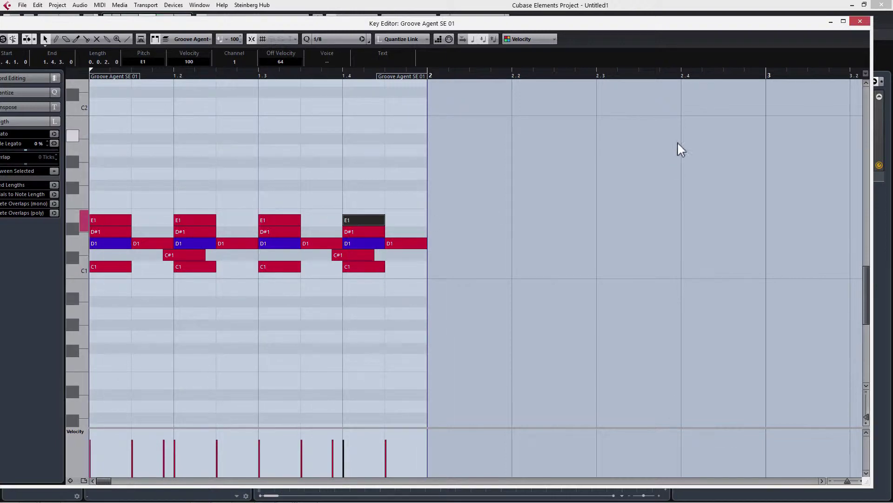
click(861, 23)
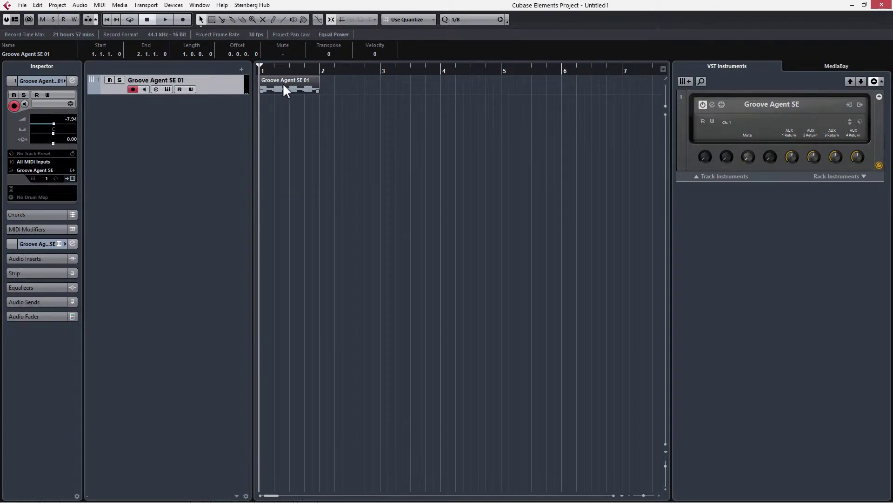
- Duplicate the one-bar Groove Agent SE 01 part three times so the pattern fills bars 1 to 4
key(ctrl+d)
key(ctrl+d)
key(ctrl+d)
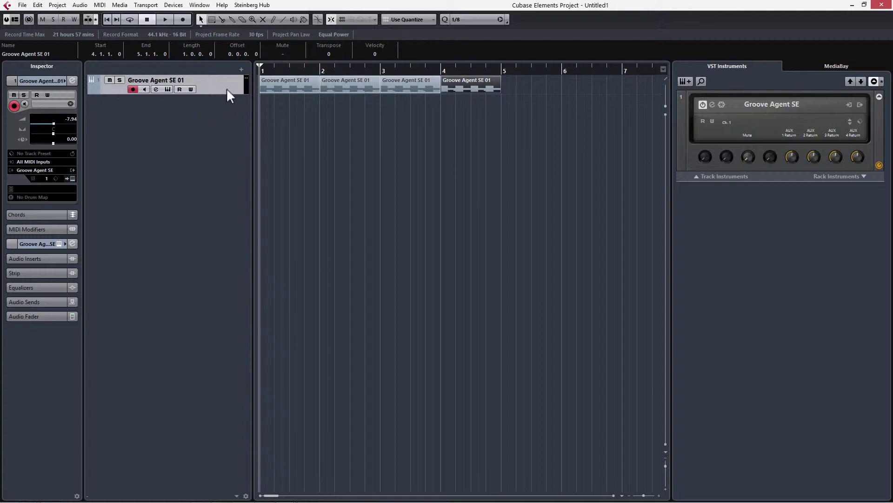
- Open the track's Groove Agent SE instrument, lower the Open Hat 1 pad's volume to -9.5 dB and play the pattern
click(168, 88)
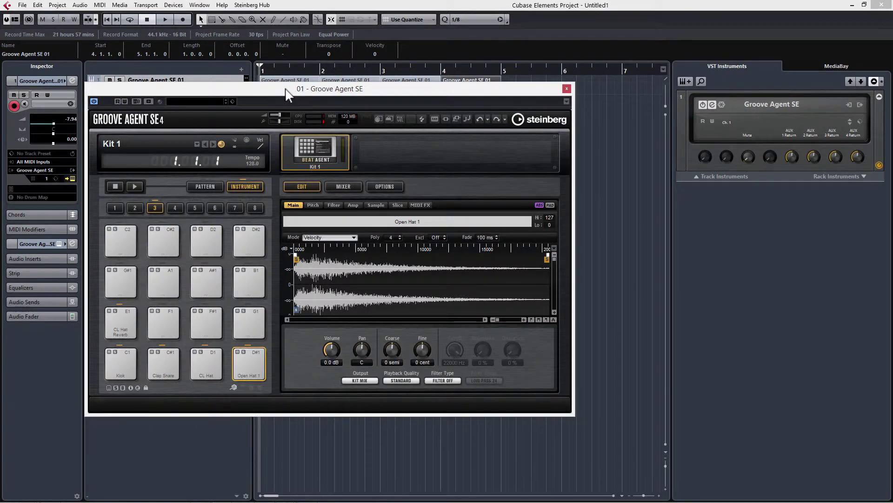
drag(287, 89, 480, 68)
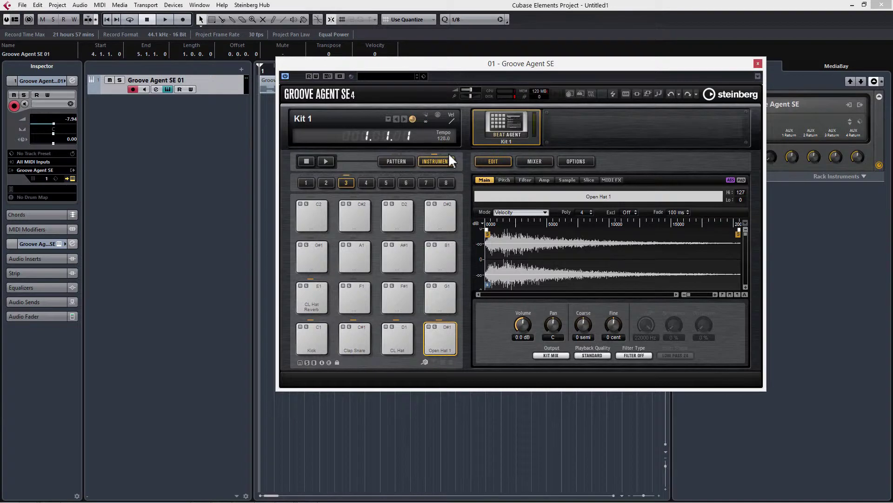
click(436, 346)
mouse_move(524, 323)
mouse_down()
mouse_move(525, 333)
mouse_move(525, 326)
mouse_up()
key(space)
key(space)
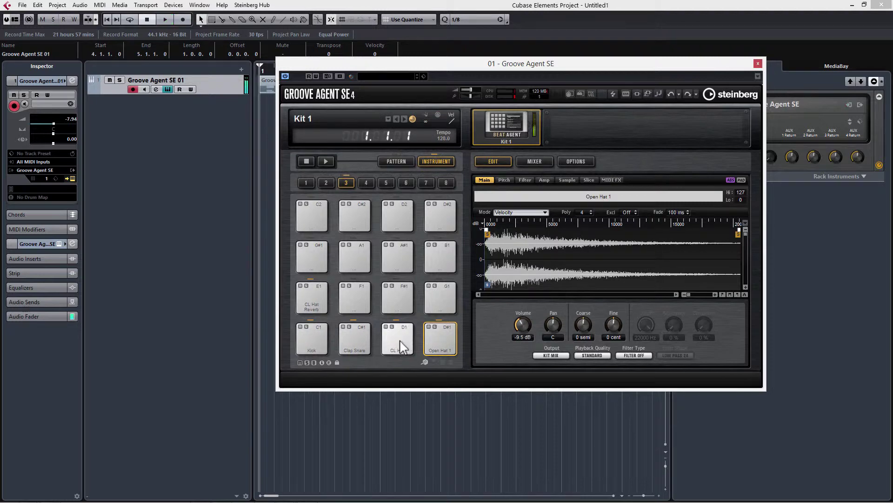
- Lower the CL Hat pad's volume to about -4.4 dB and check the balance in playback
click(403, 346)
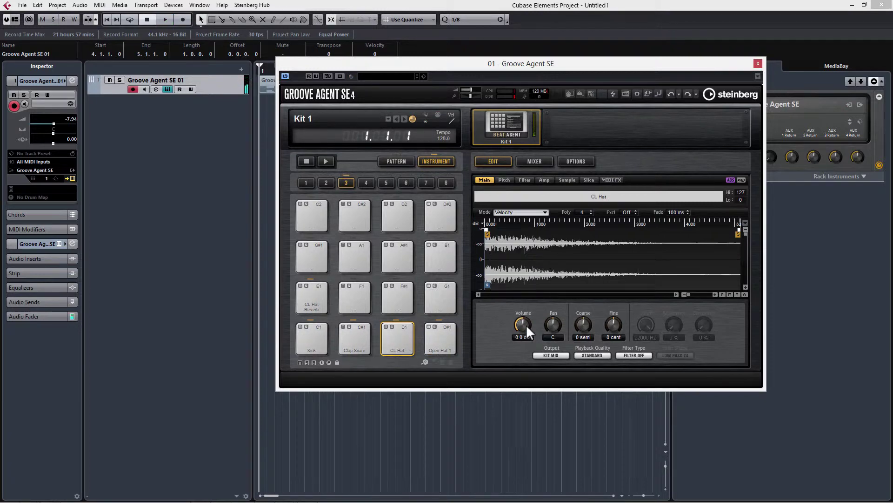
key(space)
drag(525, 331, 526, 331)
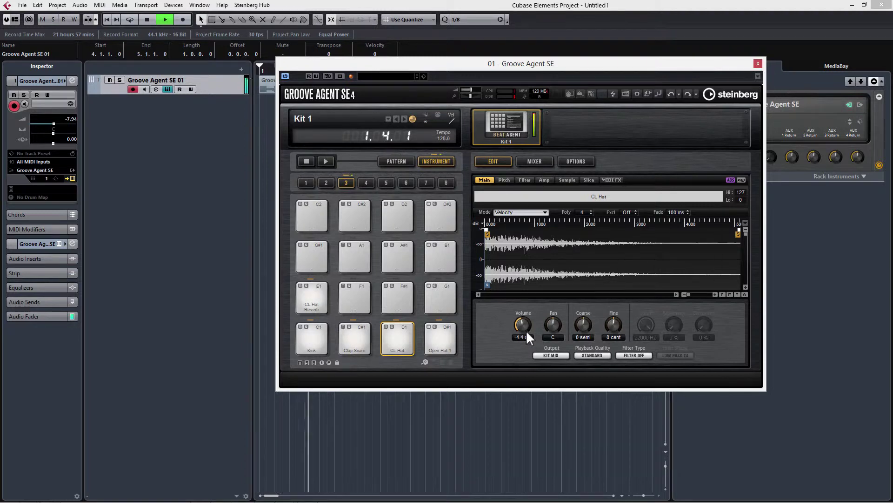
key(space)
- Lower the CL Hat Reverb pad's volume to about -4.0 dB and check the balance in playback
click(312, 295)
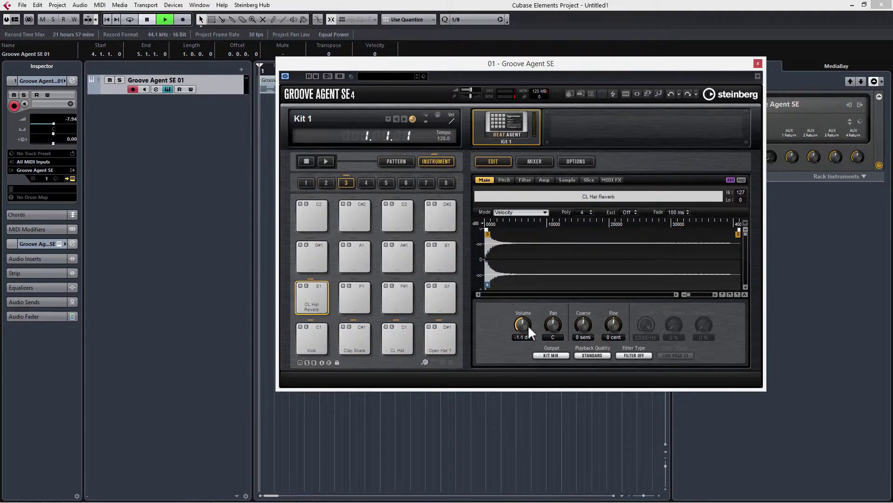
key(space)
drag(527, 325, 528, 329)
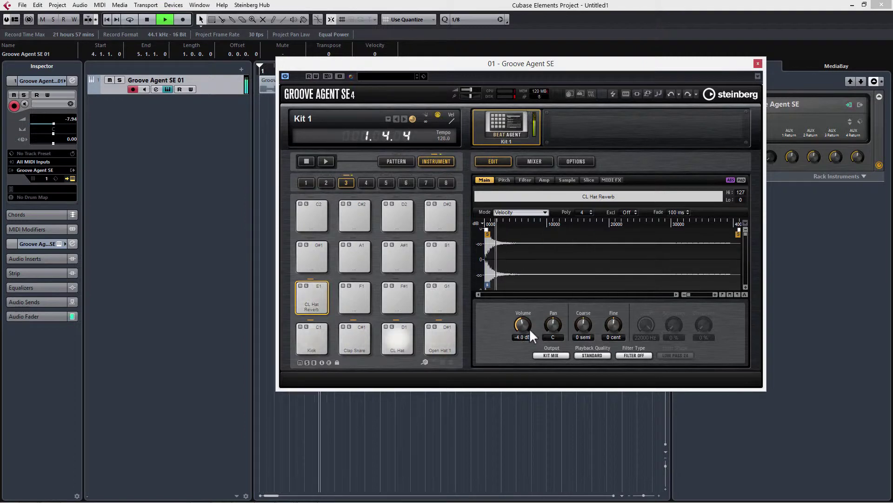
key(space)
- Lower the Clap Snare pad's volume to -1.8 dB while listening to the pattern
click(349, 347)
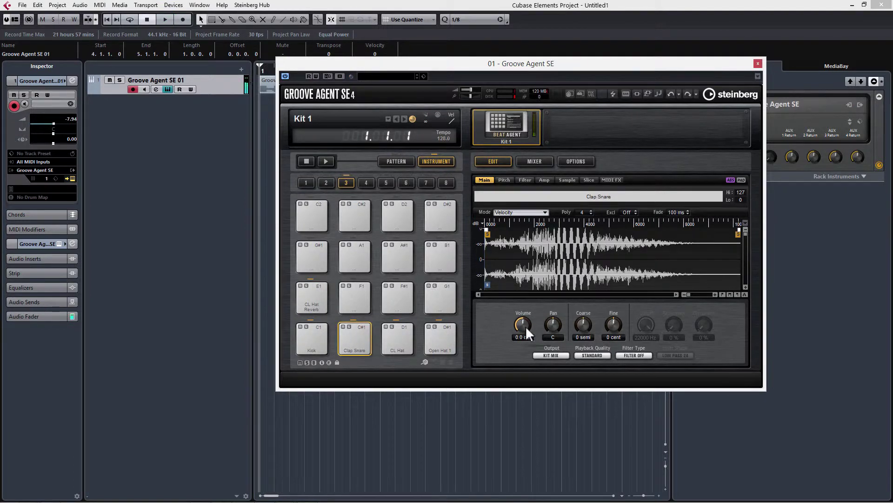
key(space)
drag(526, 326, 528, 330)
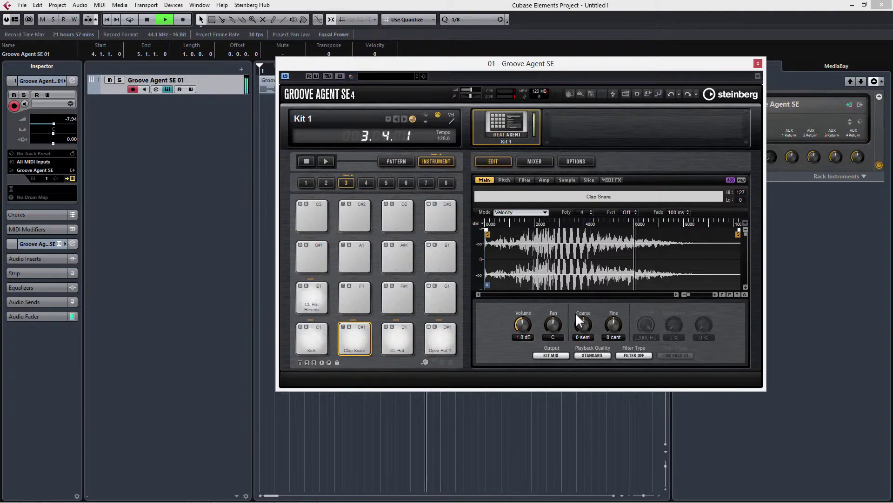
key(space)
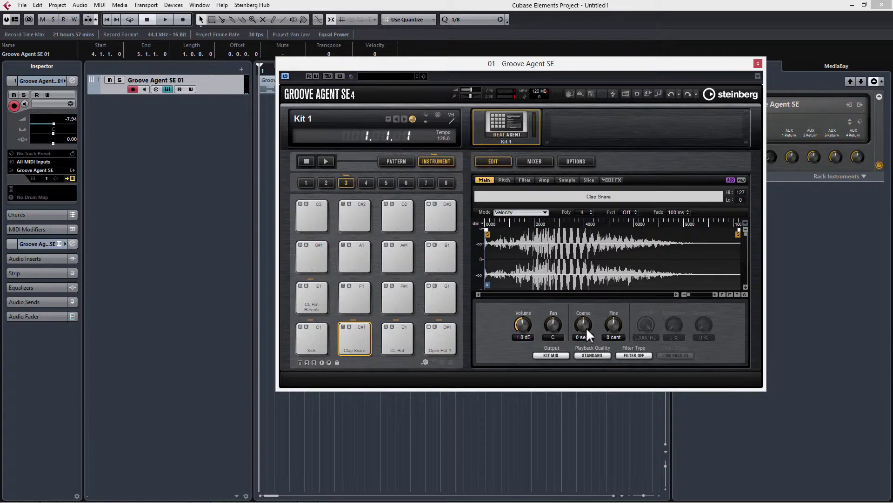
- Try higher coarse tunings on the Clap Snare pad during playback and set its coarse tune to 2 semitones
scroll(590, 320, up, 1)
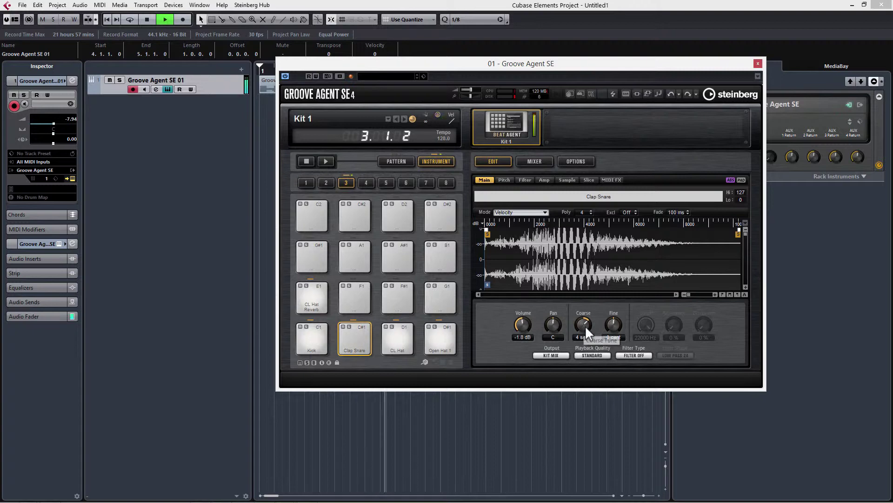
scroll(586, 331, down, 1)
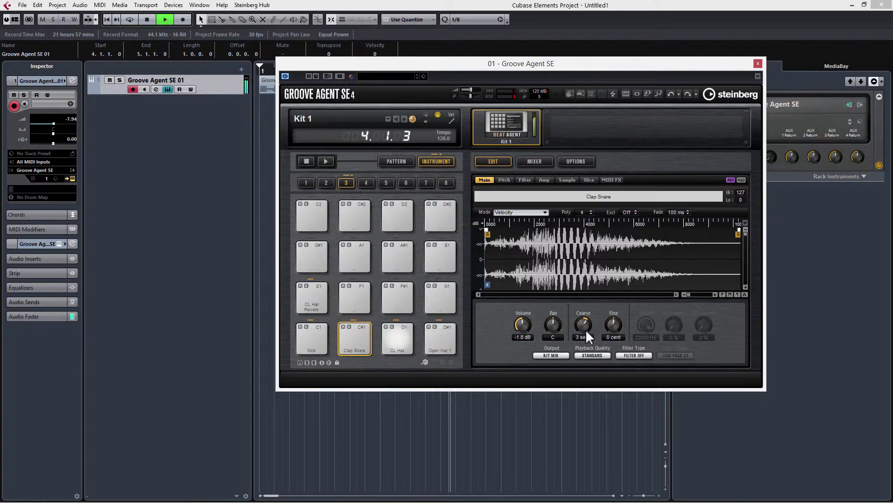
scroll(587, 331, down, 1)
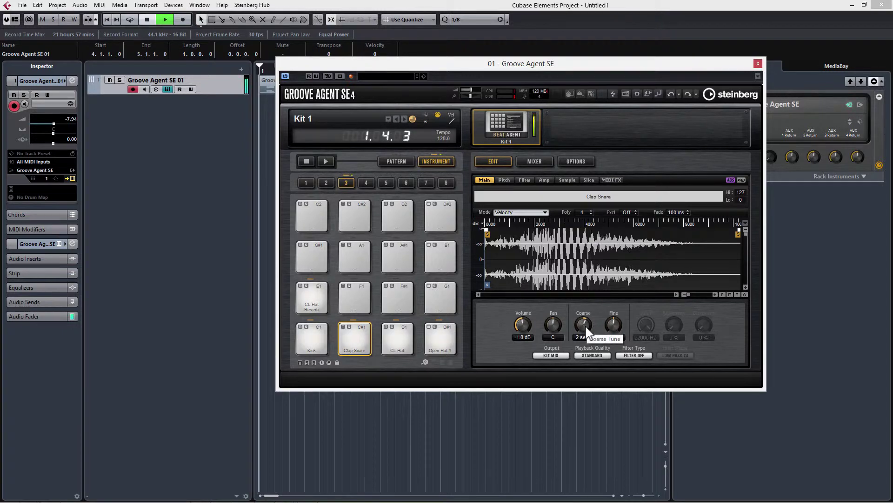
key(space)
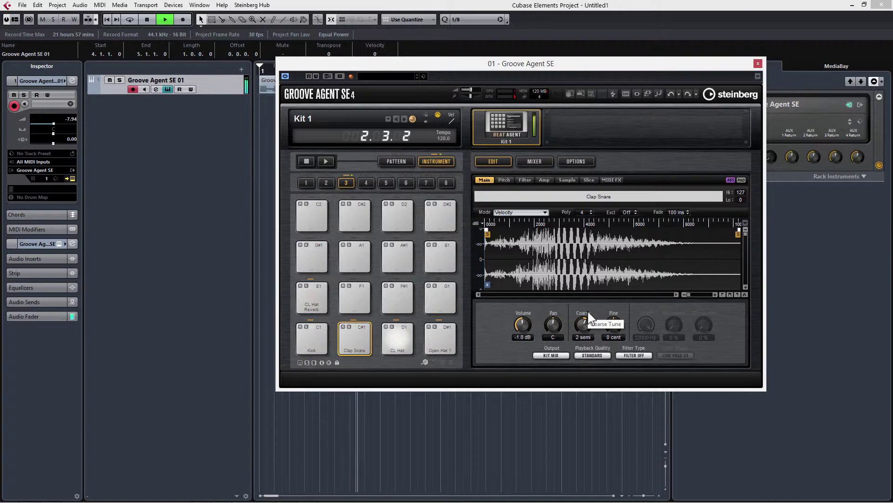
key(space)
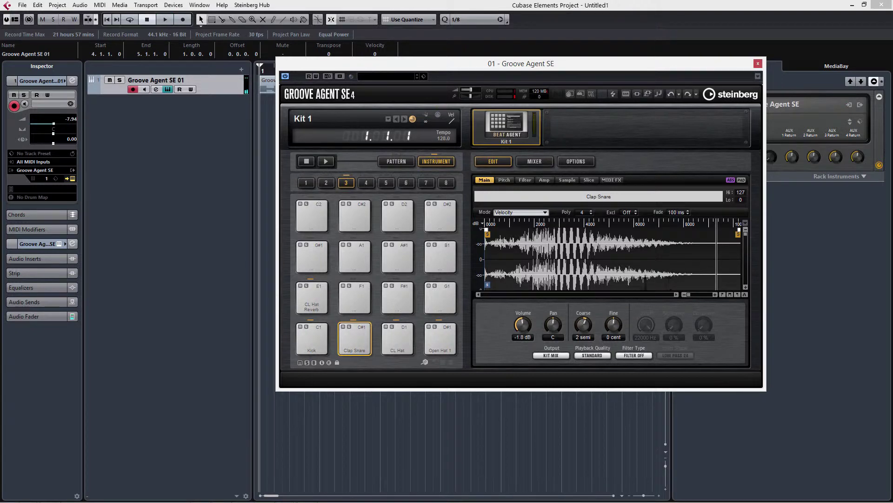
- Show the Open Hat 1 pad's amp envelope, move its sustain point to 245 ms at 34% level, and play the pattern
click(450, 341)
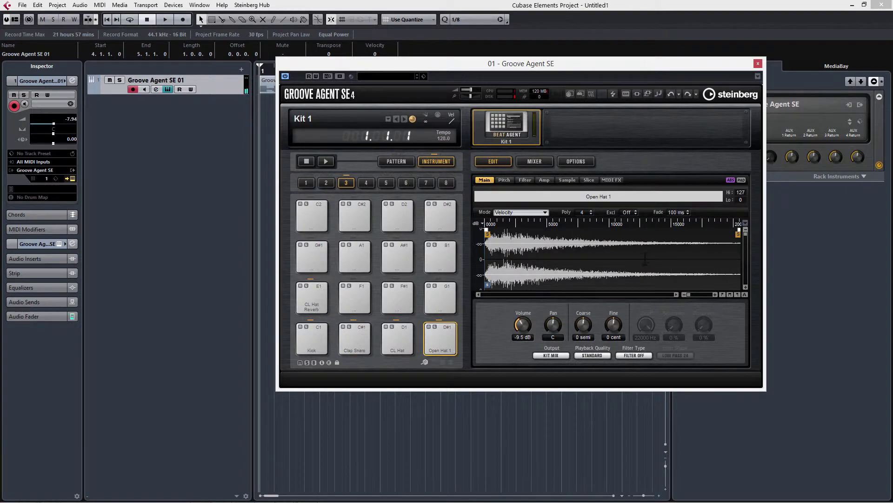
click(544, 180)
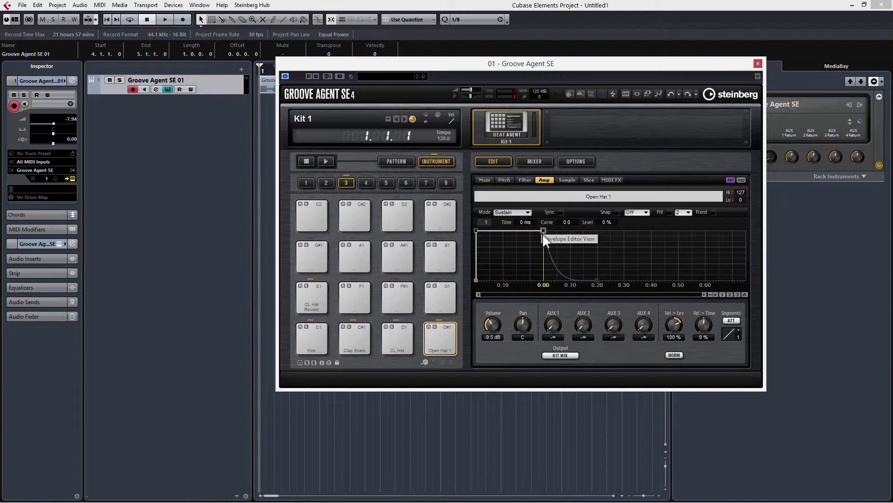
key(space)
key(space)
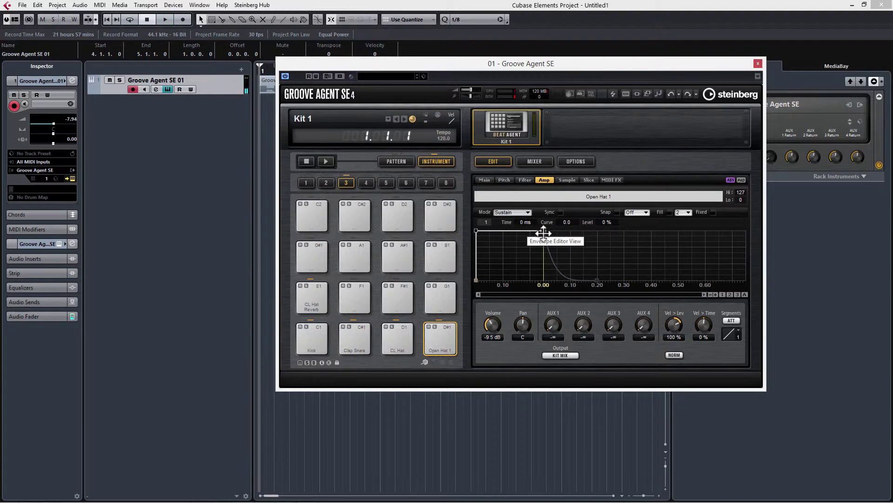
drag(544, 233, 542, 264)
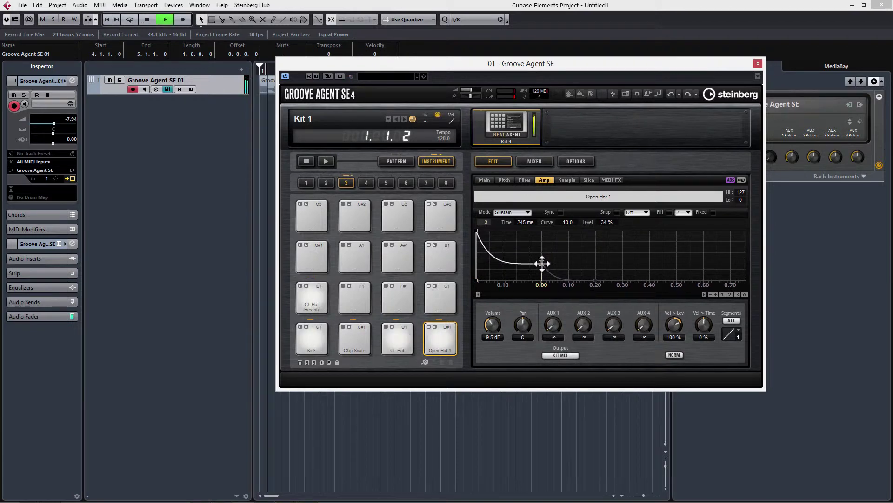
key(space)
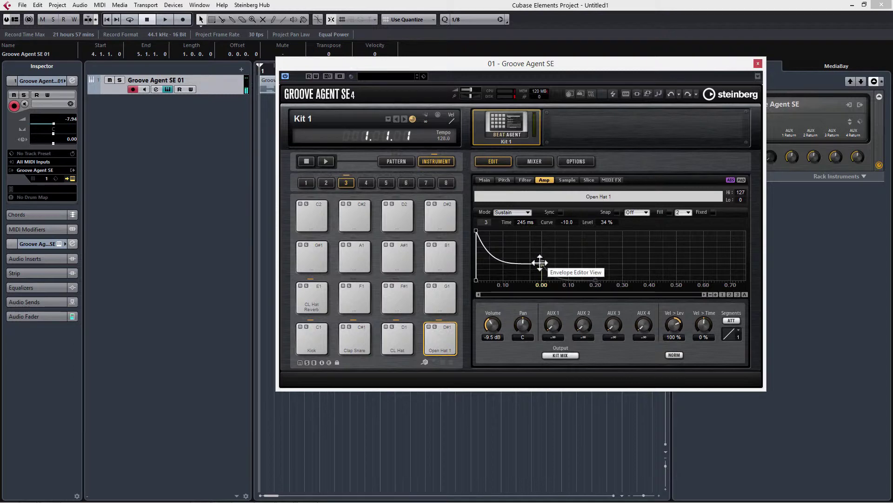
- Stretch the open hat's amp envelope decay to 940 ms at 35% level and listen to the pattern
drag(540, 262, 709, 263)
key(space)
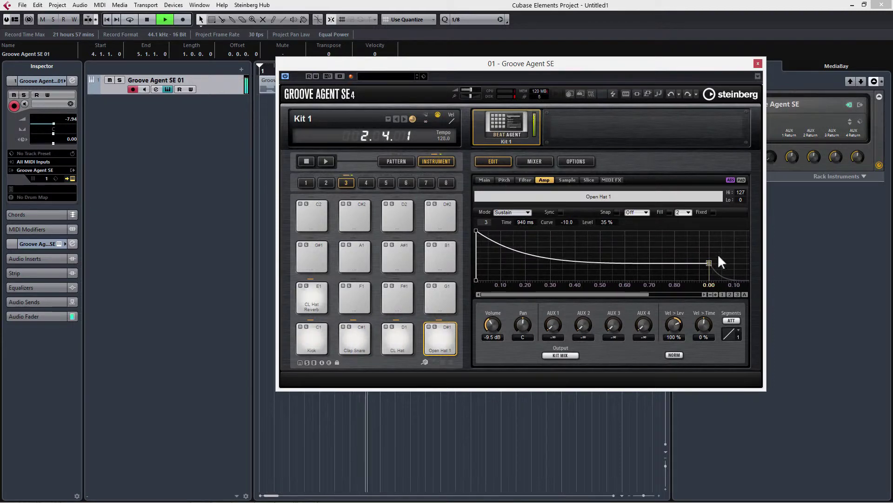
key(space)
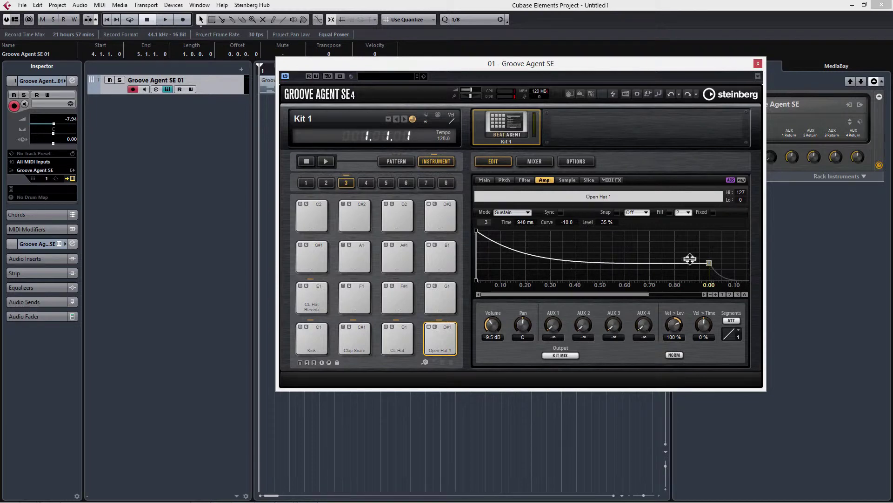
- Replay the pattern and compare it with the open hat's envelope level raised to 100% at 935 ms
key(space)
key(space)
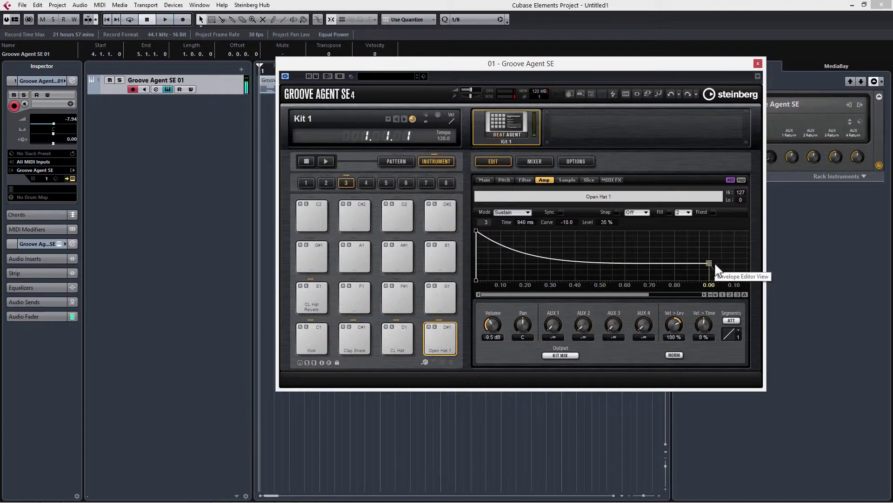
key(space)
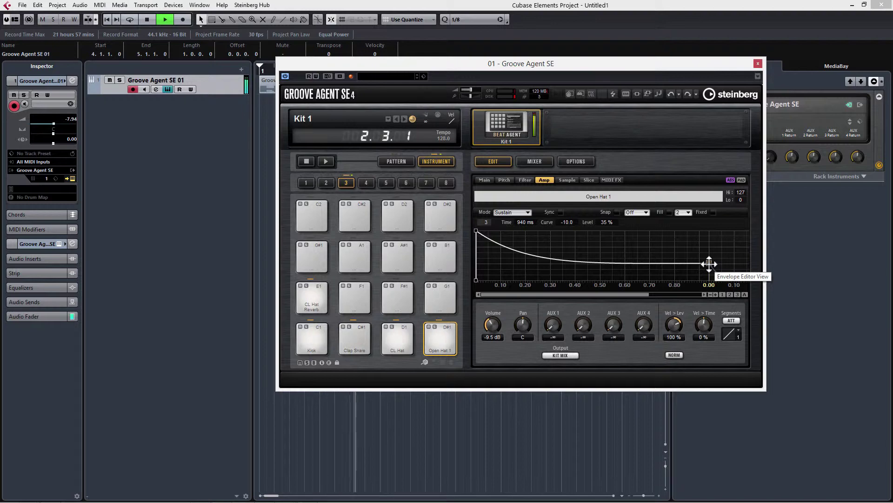
key(space)
drag(709, 264, 705, 221)
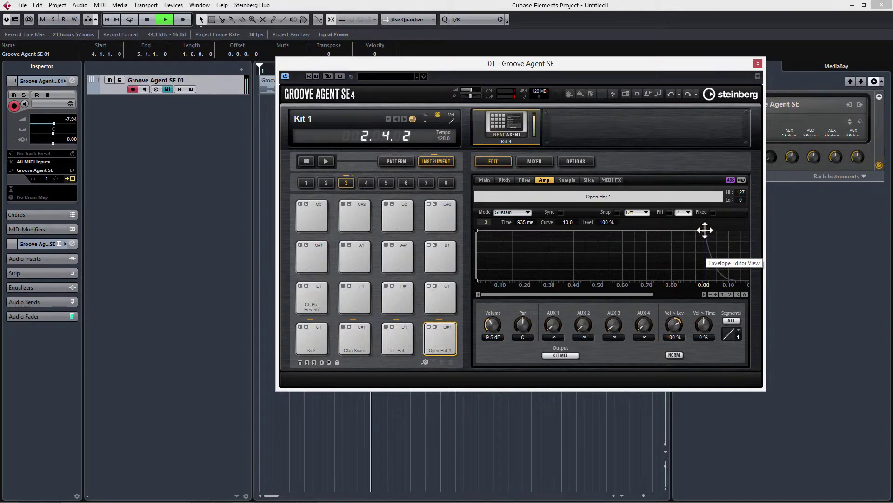
key(space)
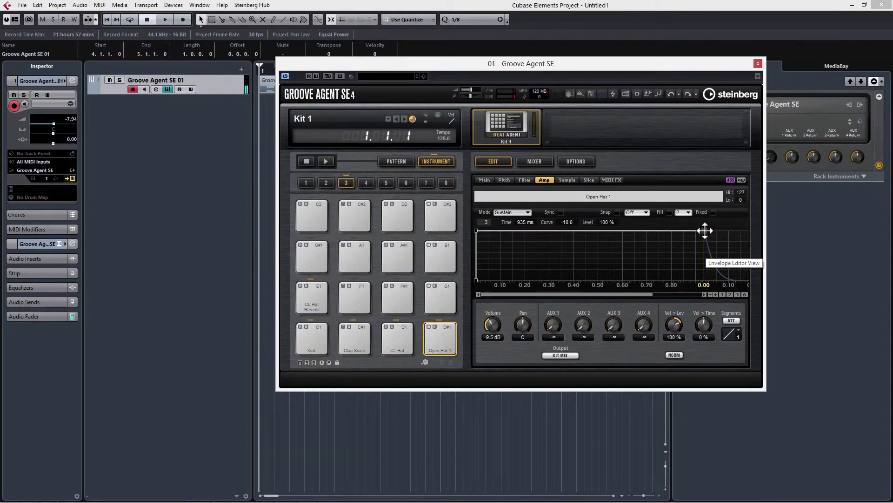
- Lower the open hat's envelope sustain point to 36% level at 984 ms and play the pattern back
drag(705, 231, 705, 257)
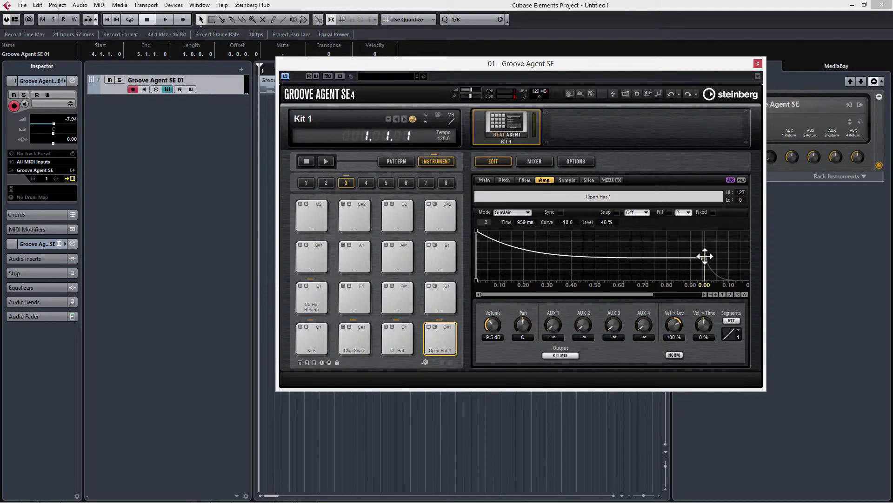
key(space)
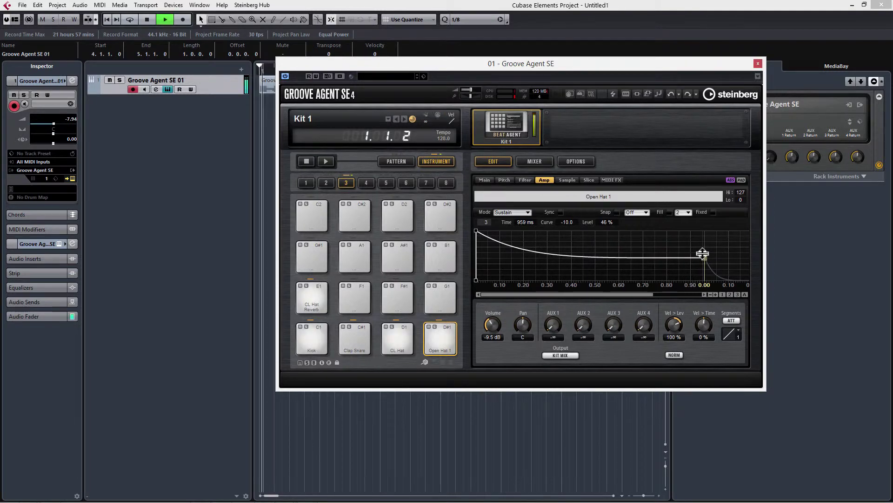
mouse_move(706, 257)
mouse_down()
mouse_move(695, 259)
mouse_move(706, 258)
mouse_up()
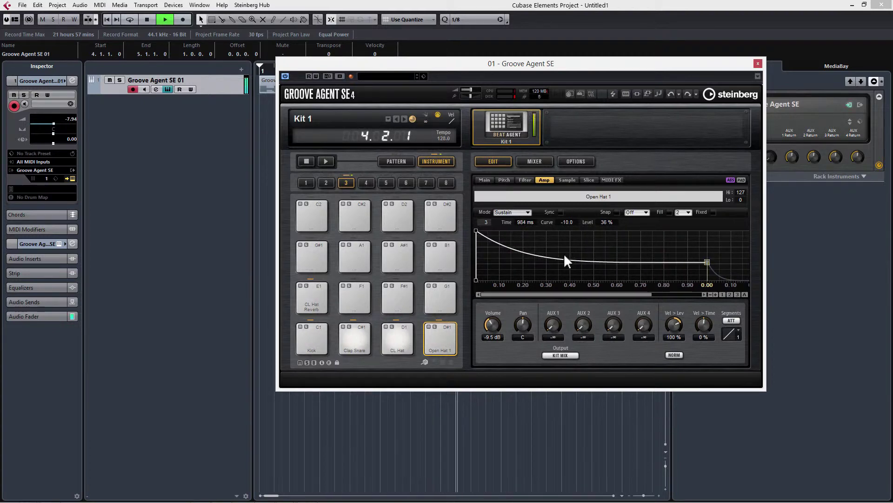
key(space)
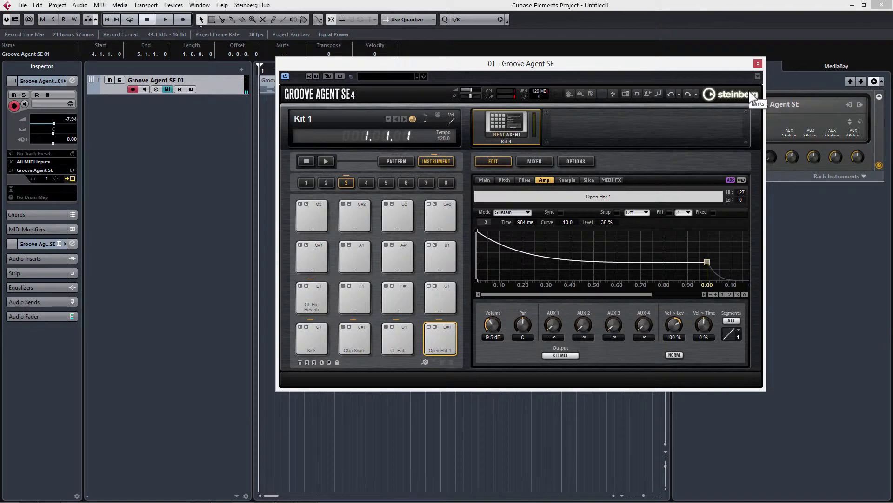
- Route the CL Hat Reverb pad's output to the agent's Bus 1
click(314, 296)
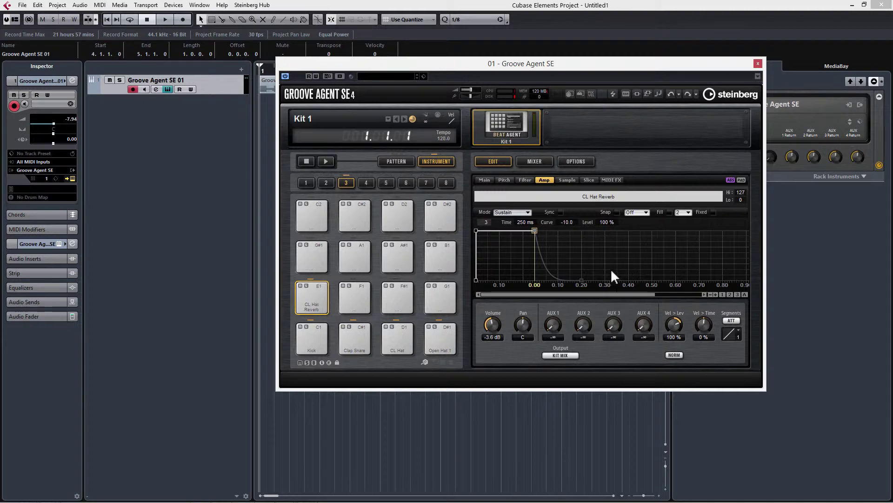
right_click(316, 297)
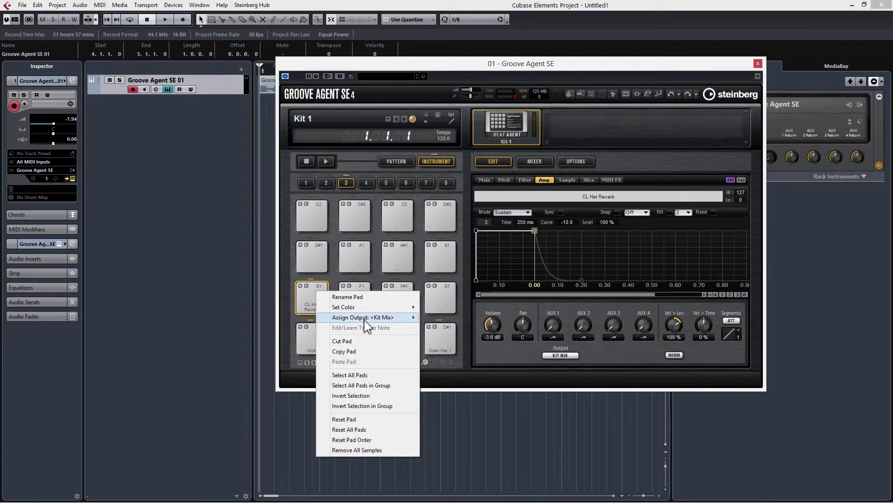
mouse_move(365, 318)
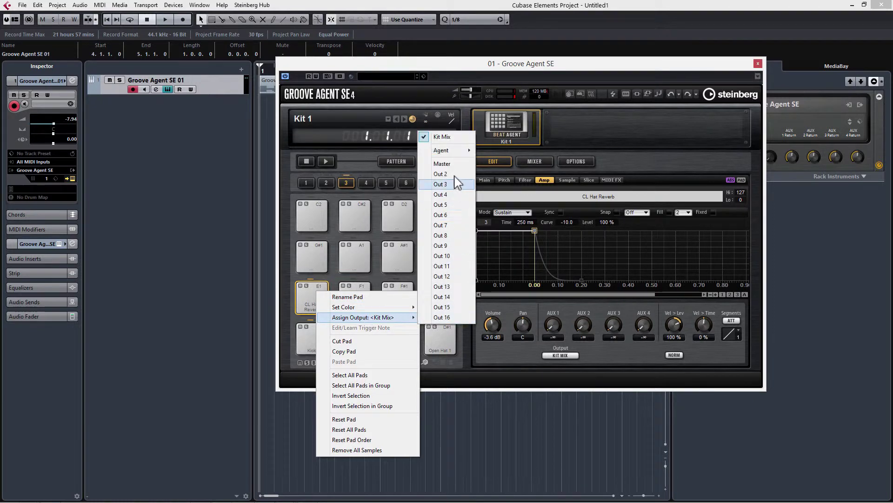
mouse_move(450, 152)
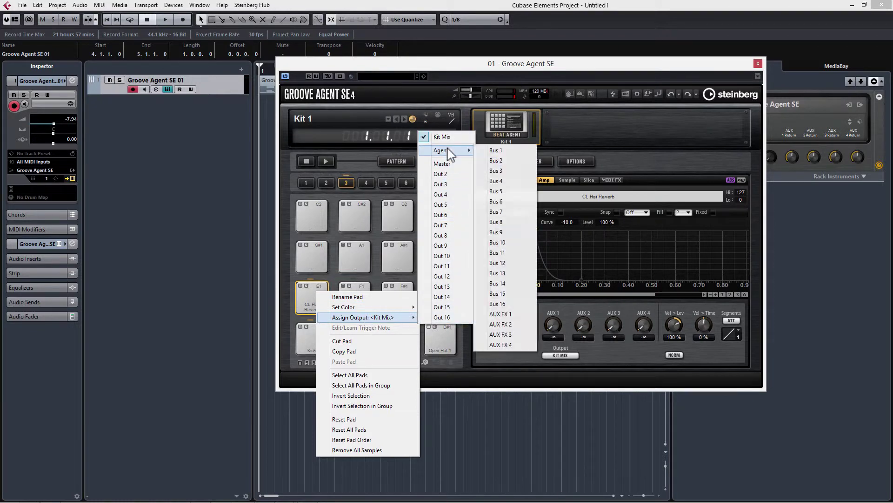
click(497, 150)
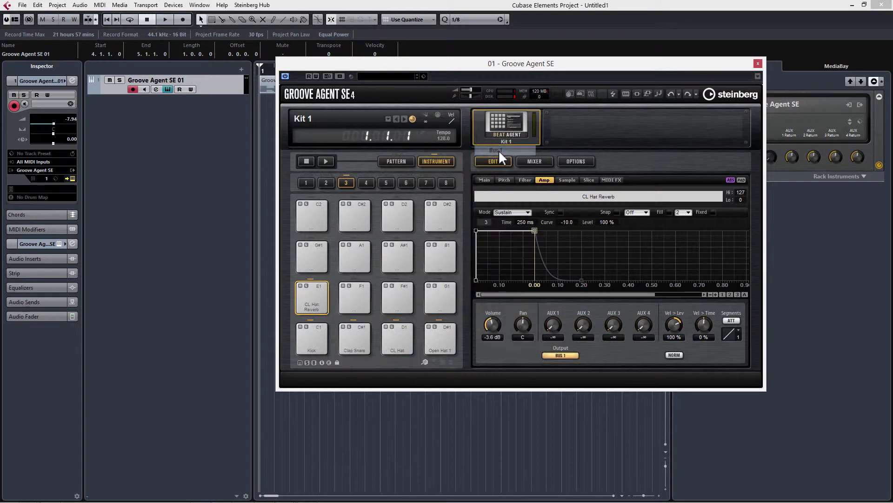
- Insert a Studio EQ in Bus 1's first effect slot in the agent mixer and play the pattern
click(544, 161)
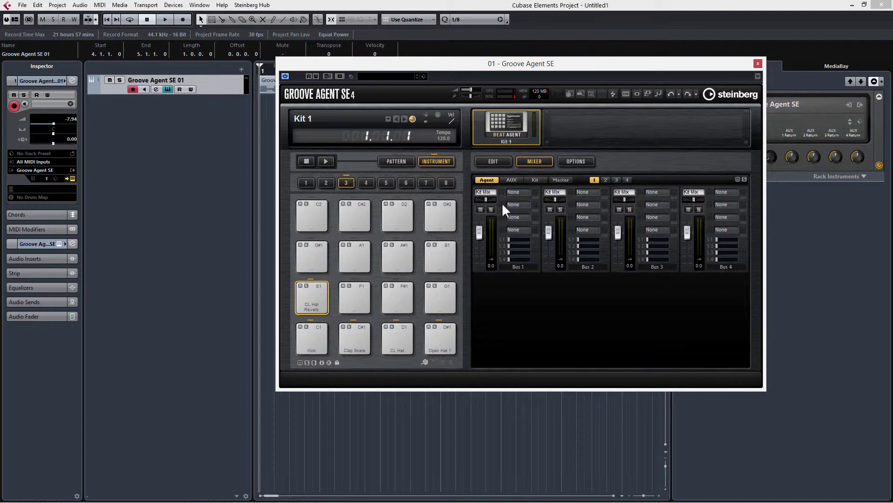
click(514, 192)
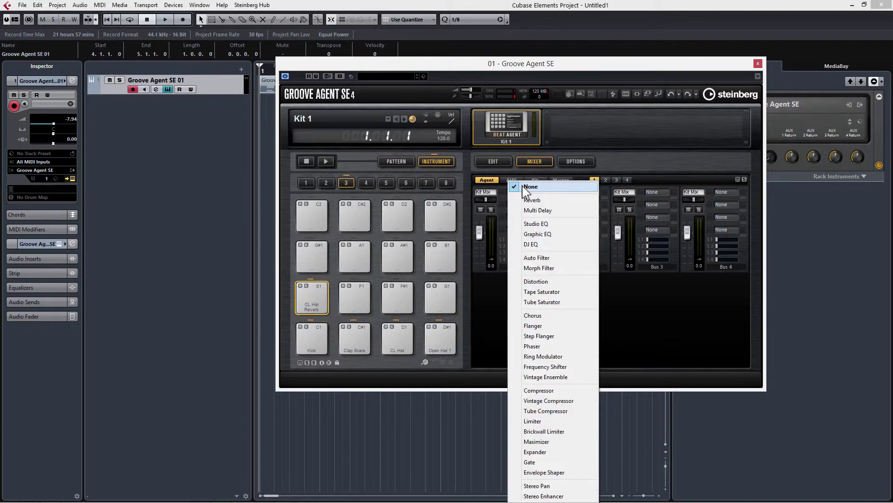
click(548, 227)
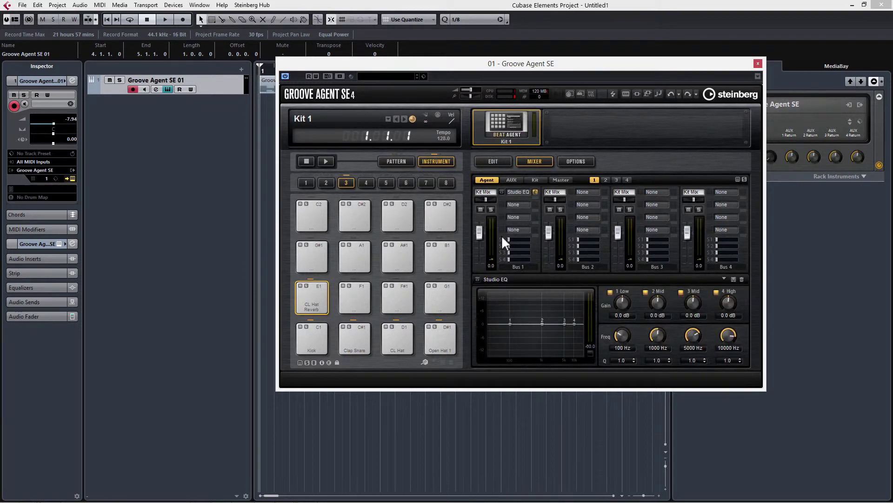
key(space)
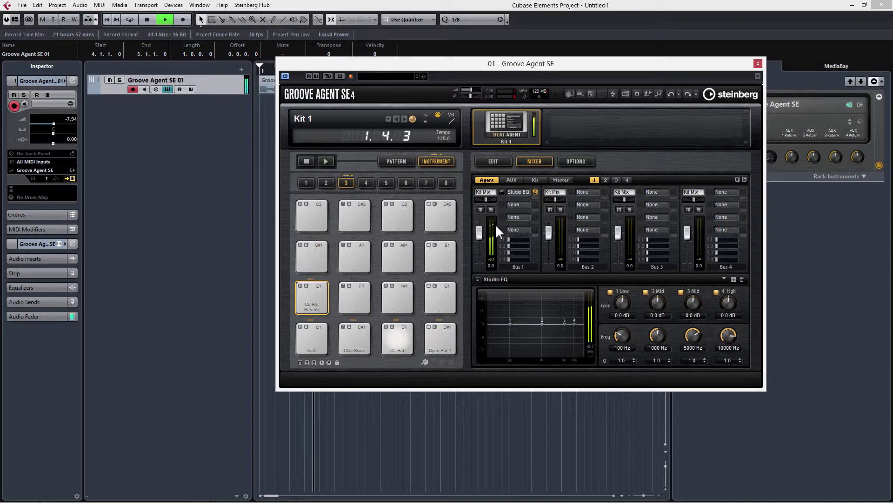
key(space)
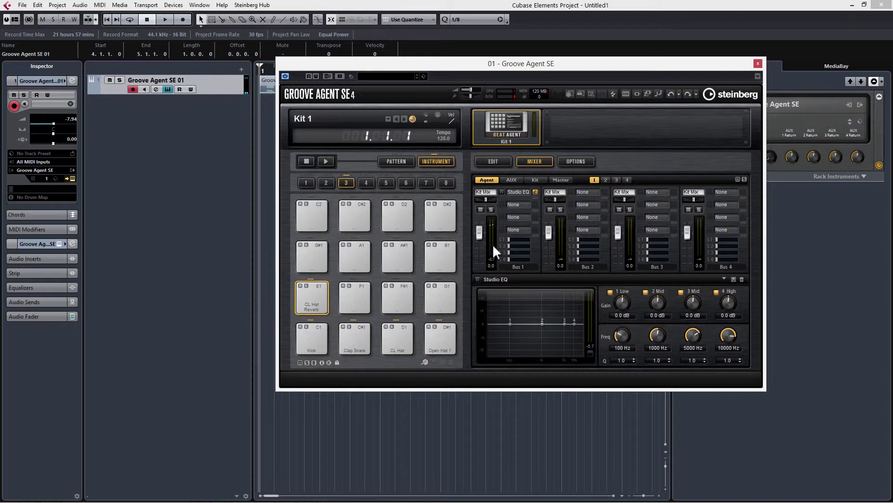
- Raise Bus 1's level to 2.1 dB and set its Studio EQ high band to -11.3 dB at 14325 Hz during playback
key(space)
mouse_move(480, 231)
mouse_down()
mouse_move(478, 199)
mouse_move(482, 291)
mouse_move(479, 181)
mouse_move(483, 225)
mouse_up()
key(space)
key(space)
drag(575, 342, 576, 343)
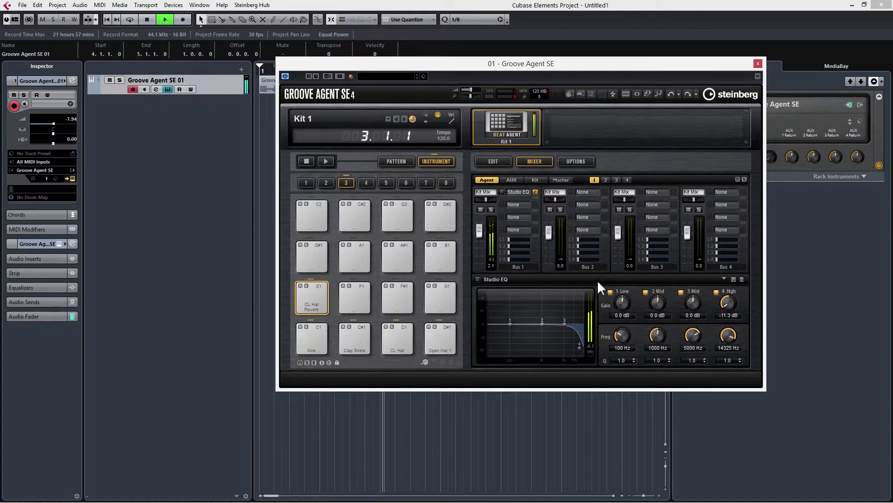
key(space)
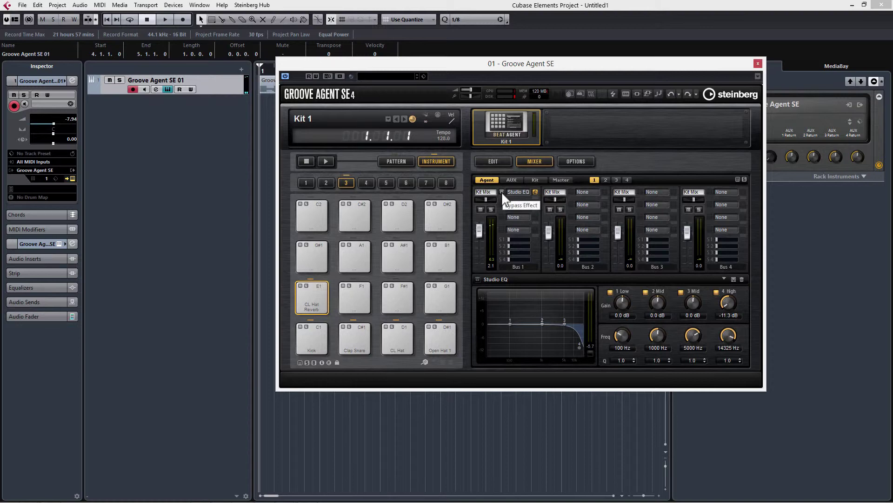
- Play the pattern and compare the reverb hat with Bus 1's Studio EQ bypassed and active
key(space)
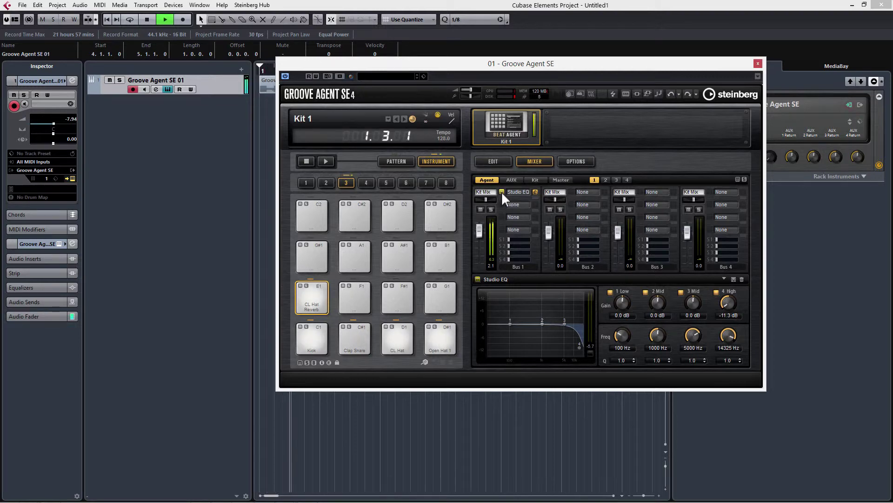
click(501, 192)
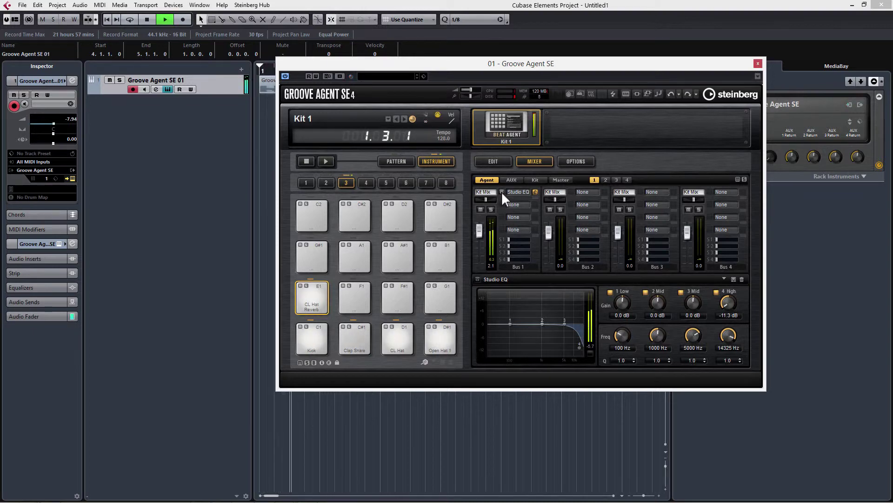
click(501, 191)
key(space)
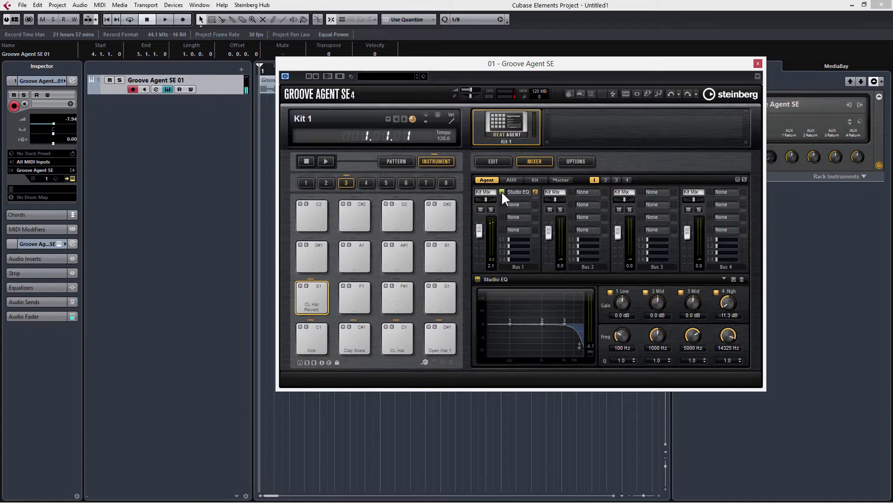
- Set the Studio EQ high band to -11.1 dB at 16926 Hz and compare playback with the EQ on and bypassed
click(501, 191)
key(space)
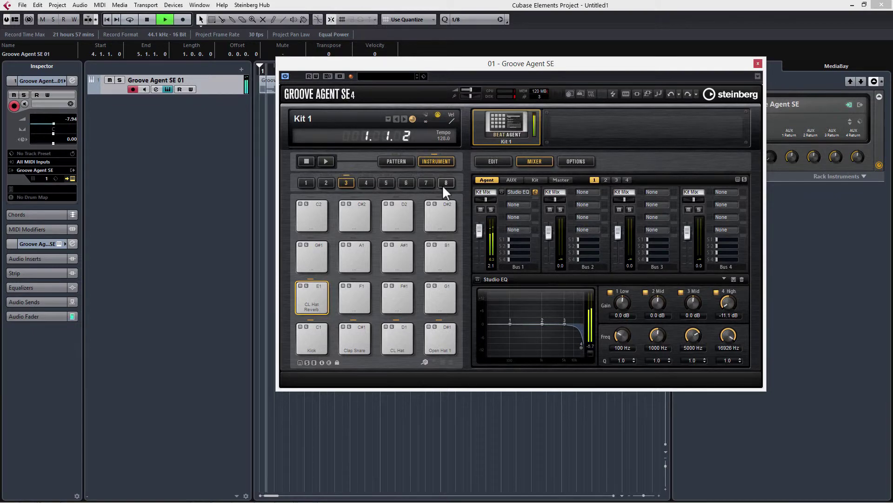
click(502, 192)
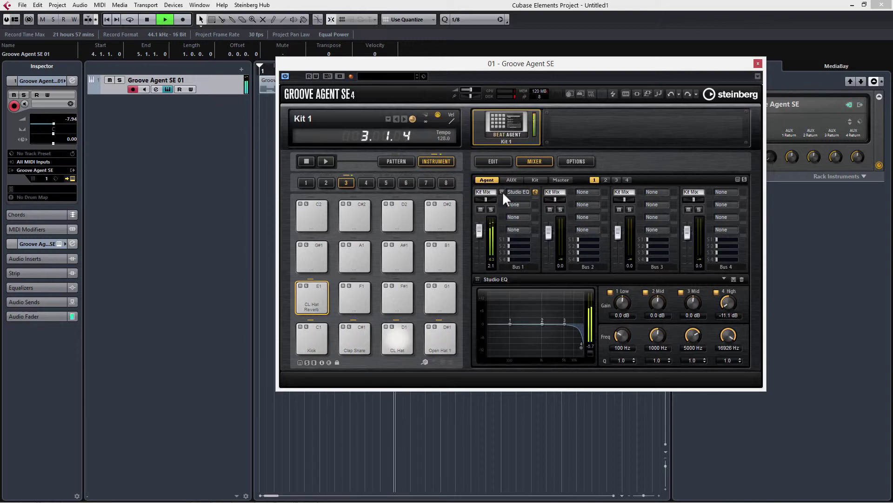
click(502, 191)
key(space)
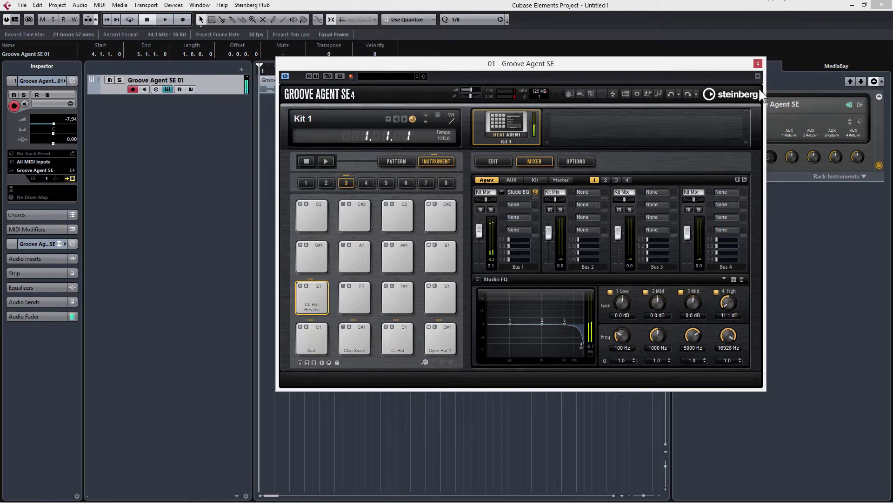
- Close the Groove Agent SE window and place Open Hat 2 from the Pool on a new audio track at 1.2.3
click(758, 64)
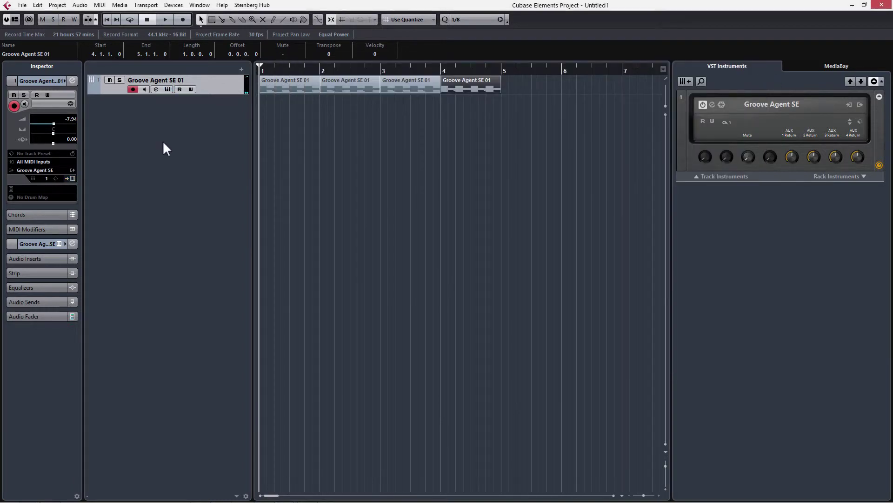
key(ctrl+p)
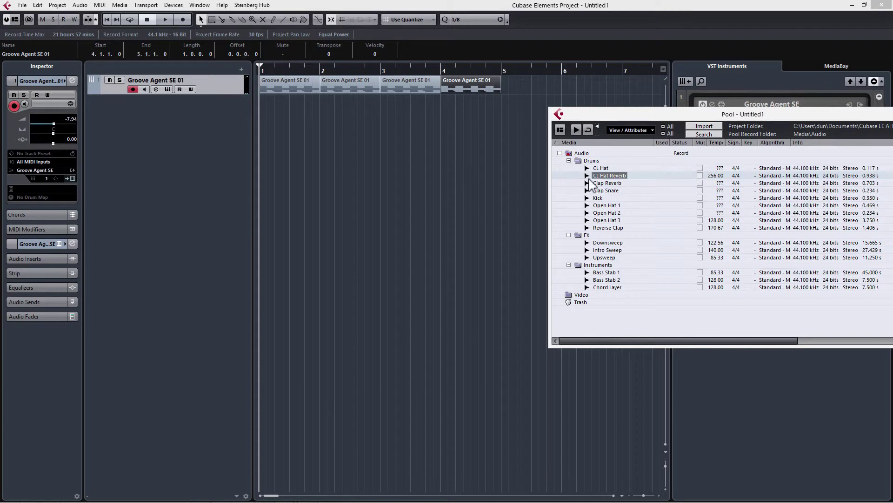
click(607, 206)
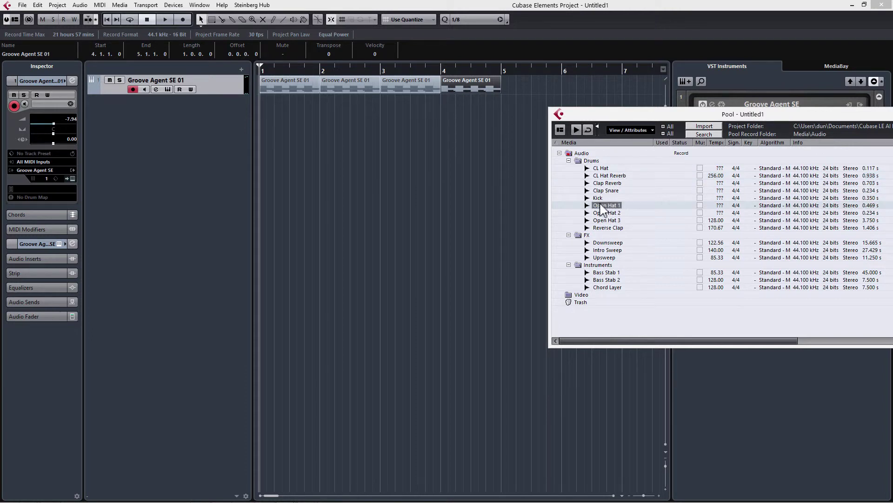
drag(587, 212, 287, 112)
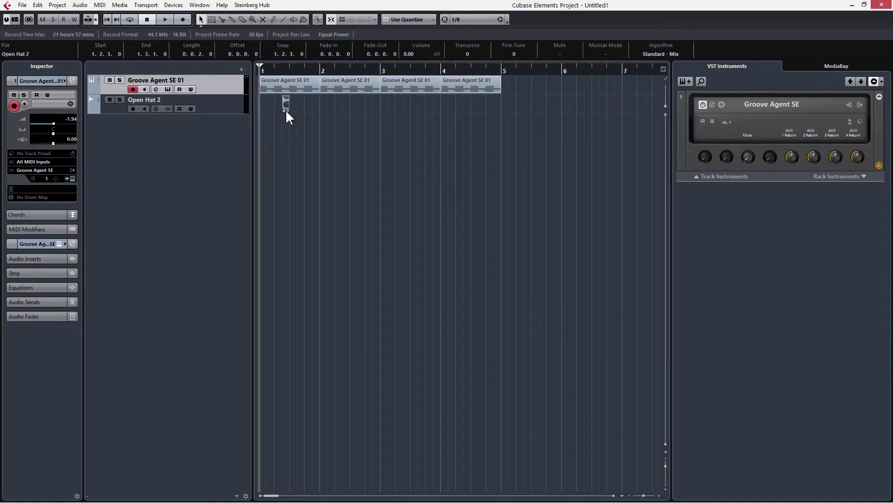
click(311, 108)
- Select the Open Hat 2 track and set its volume to -12.5 dB
click(236, 111)
scroll(264, 110, up, 5)
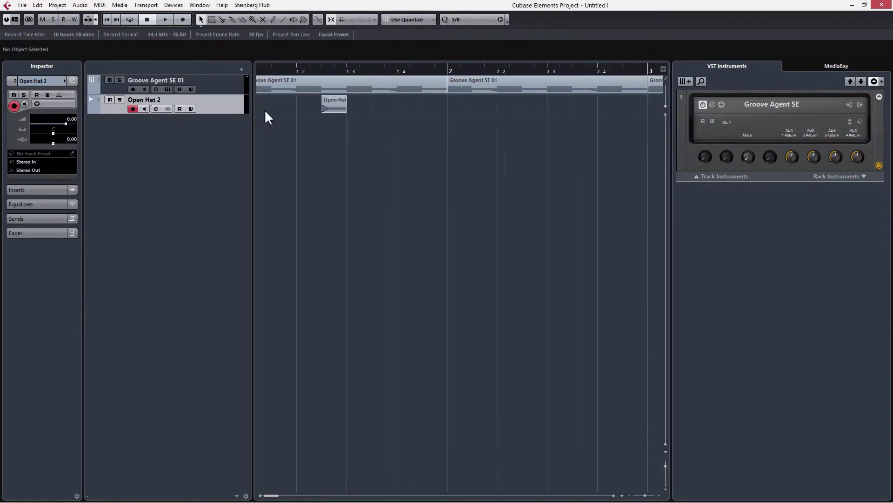
drag(66, 123, 48, 123)
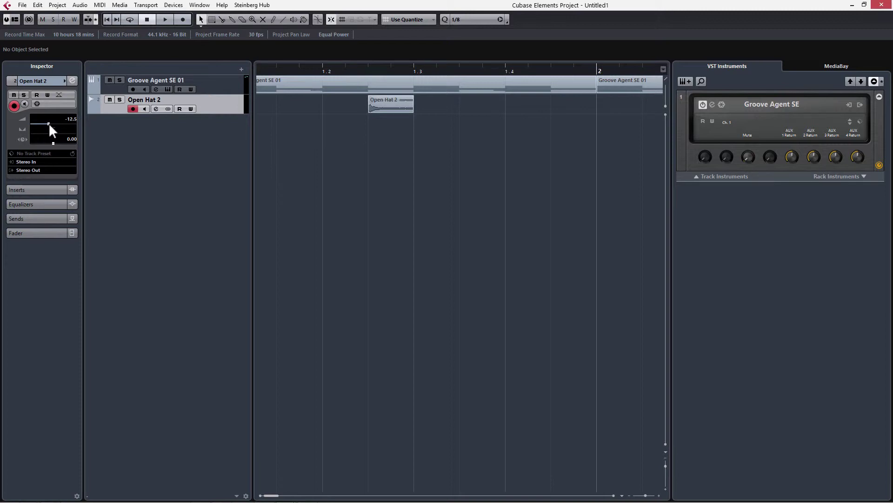
- Move the Open Hat 2 clip to 2.3.3 and place a copy of it at 4.3.3
scroll(307, 125, down, 4)
drag(327, 105, 543, 103)
scroll(361, 132, down, 2)
scroll(449, 101, up, 2)
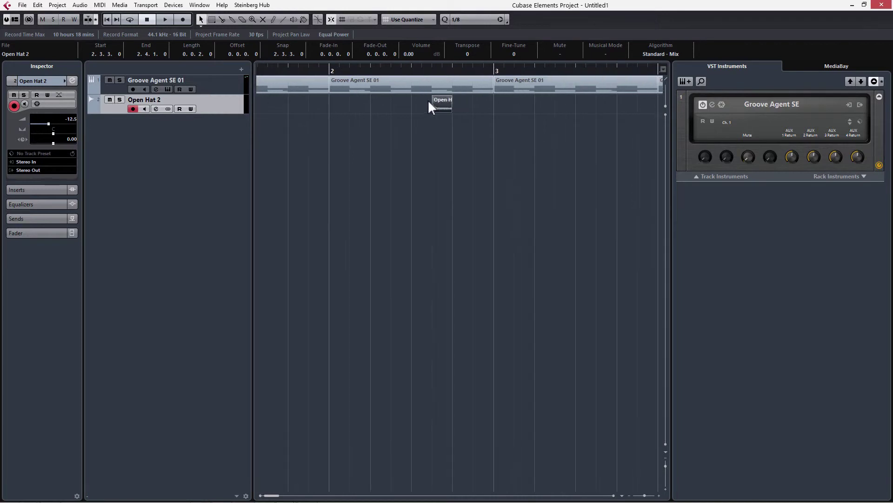
scroll(568, 151, down, 3)
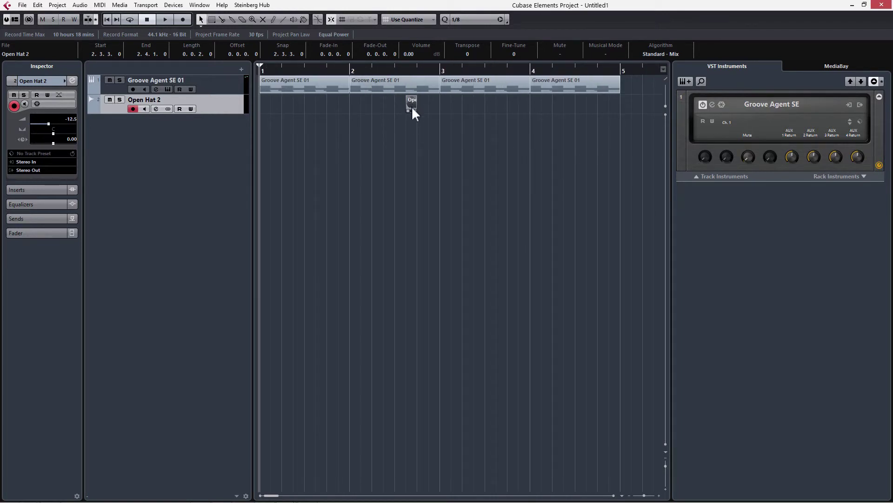
drag(411, 106, 597, 108)
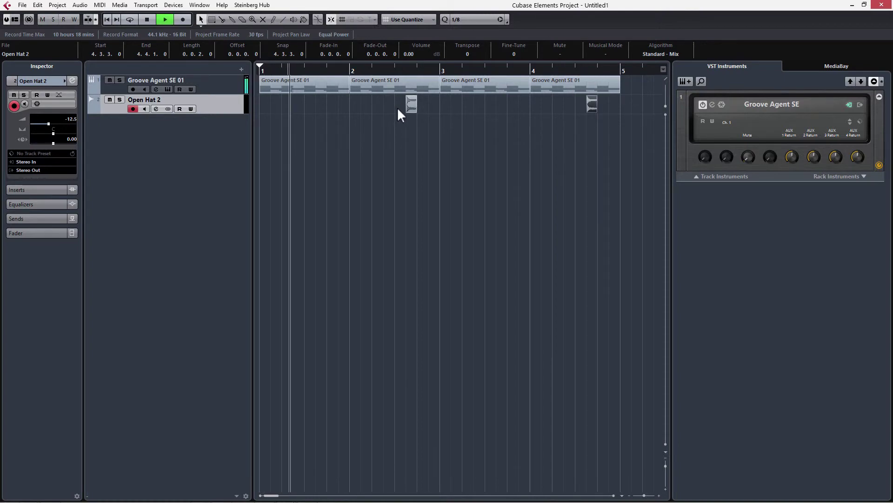
- Set the Open Hat 2 track's volume to -10.3 dB while the pattern plays
click(411, 107)
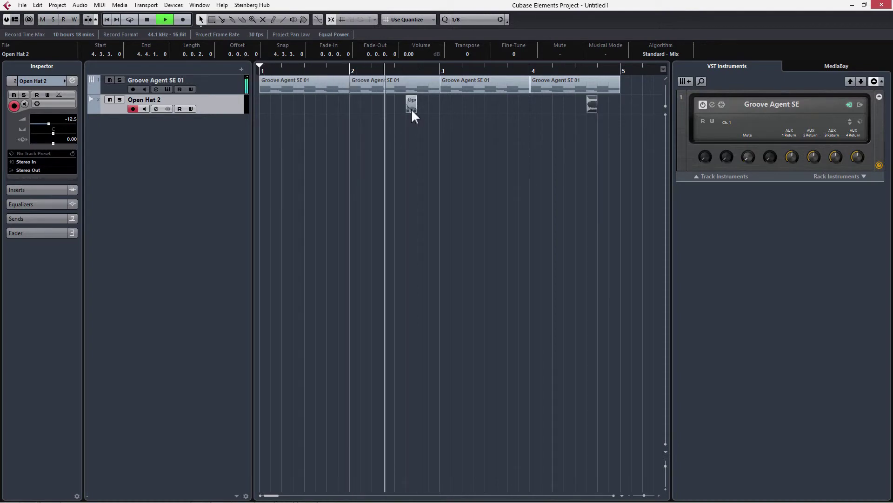
drag(44, 124, 52, 124)
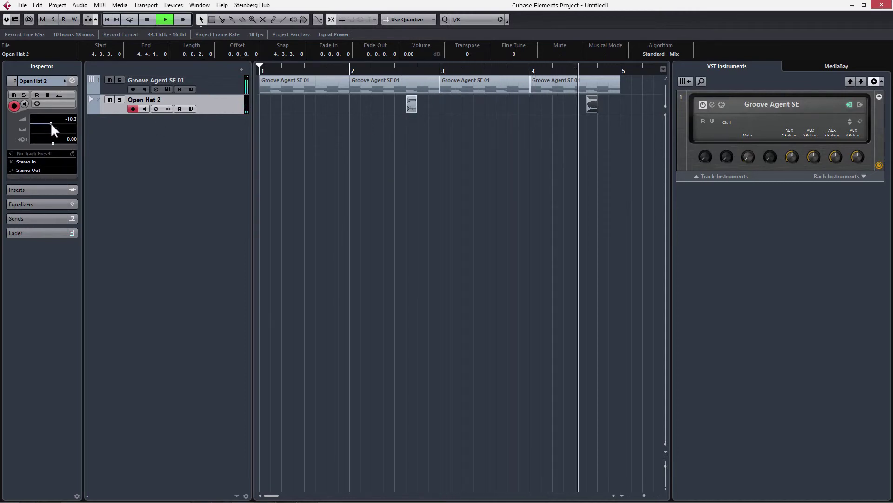
key(space)
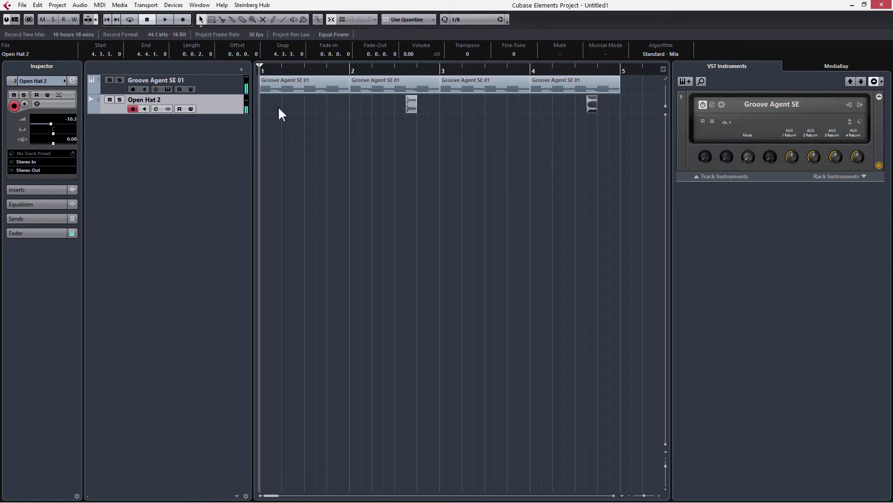
- Place Open Hat 3 from the Pool on a new audio track at bar 1 and duplicate the clip to bar 3
key(ctrl+p)
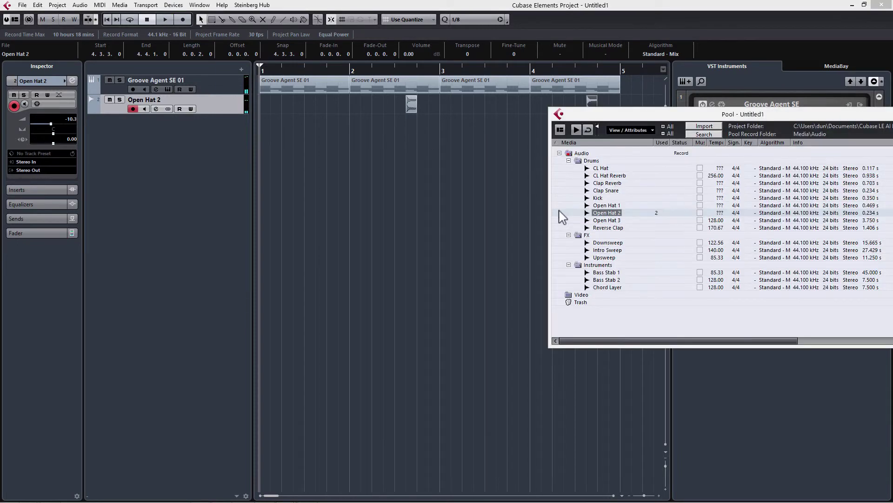
click(588, 220)
drag(287, 130, 261, 124)
click(327, 124)
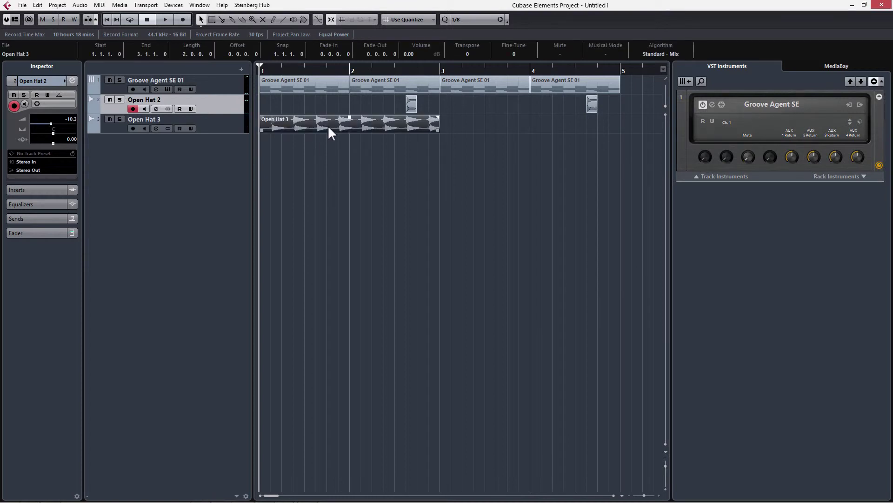
key(ctrl+d)
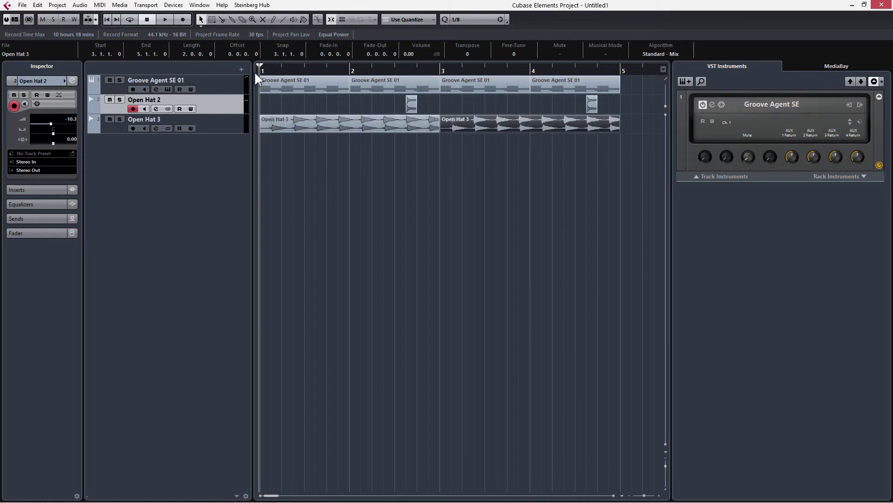
- Select the Open Hat 3 track and lower its volume to -20.7 dB while the pattern plays
click(179, 125)
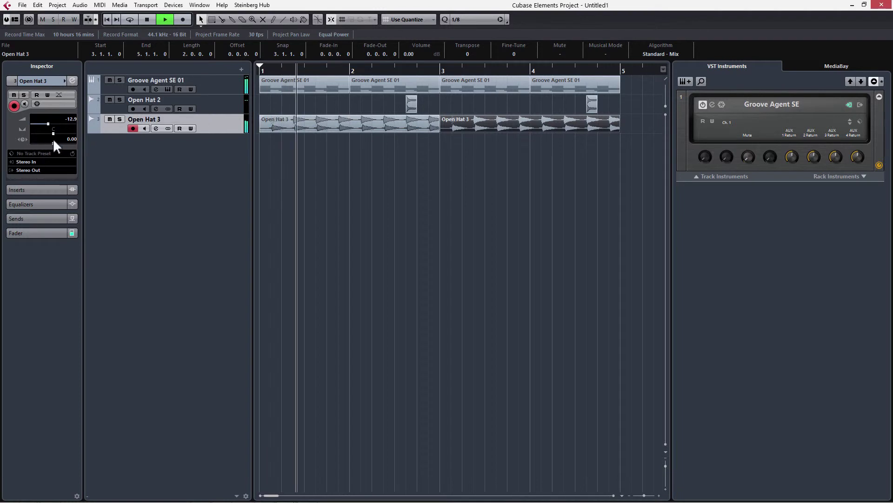
drag(46, 123, 42, 123)
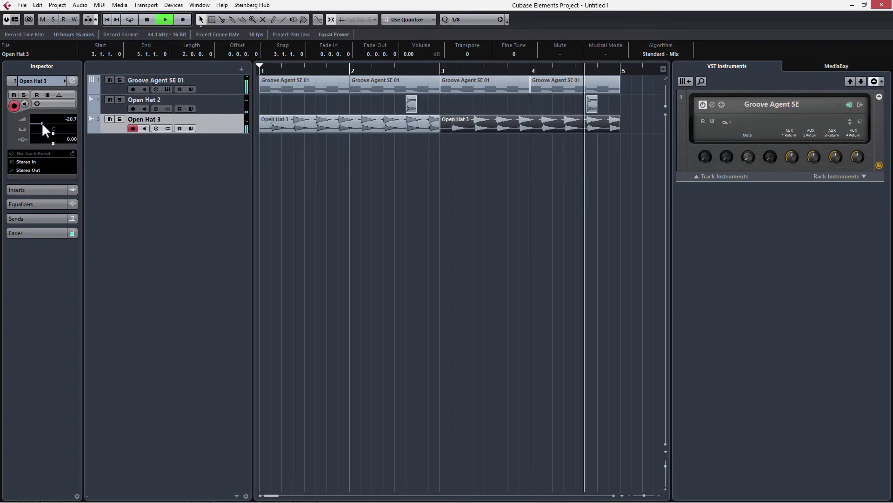
- Reduce the Open Hat 3 track's volume further to -22.3 dB and stop playback
drag(41, 121, 40, 122)
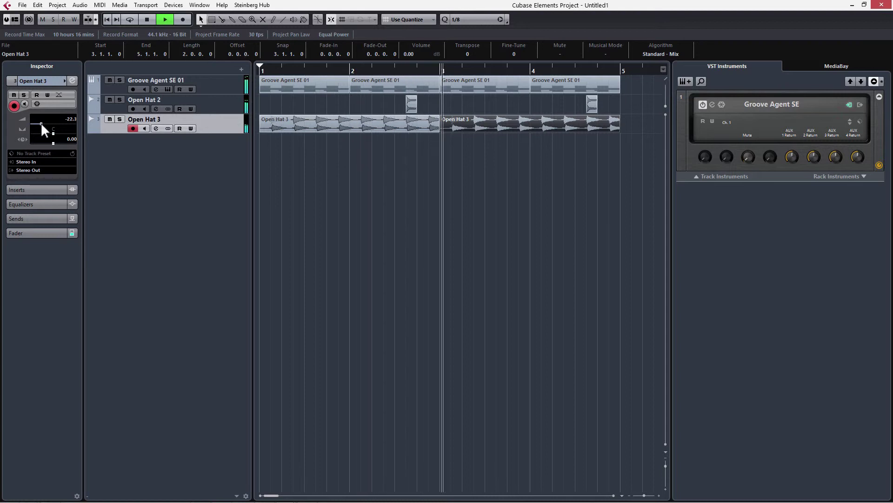
key(space)
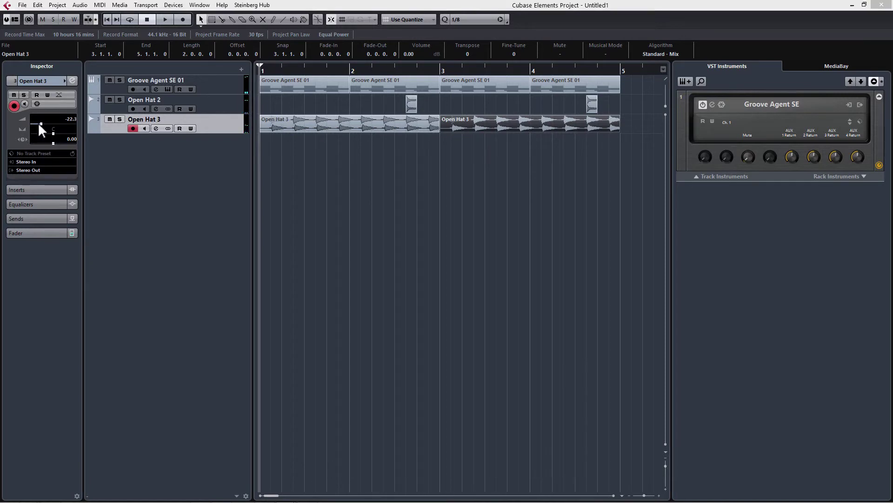
- Place Reverse Clap from the Pool on a new audio track, starting at bar 2, and copy the clip to bar 4
key(ctrl+p)
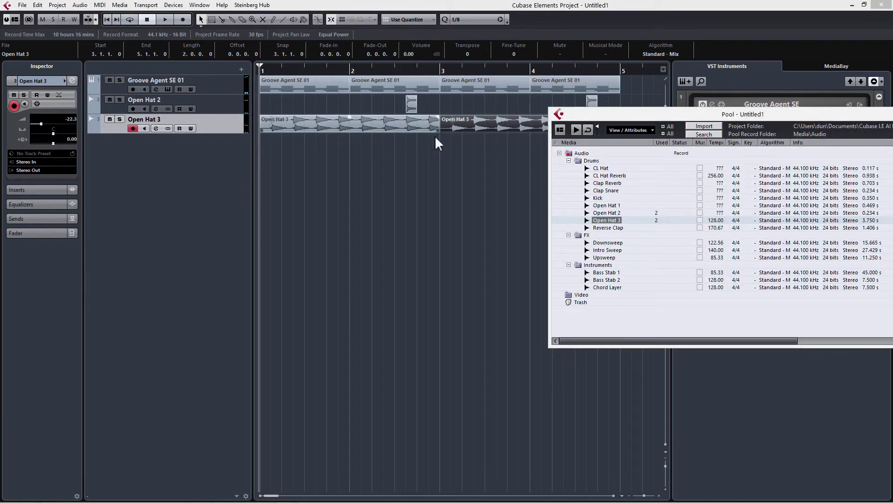
click(588, 229)
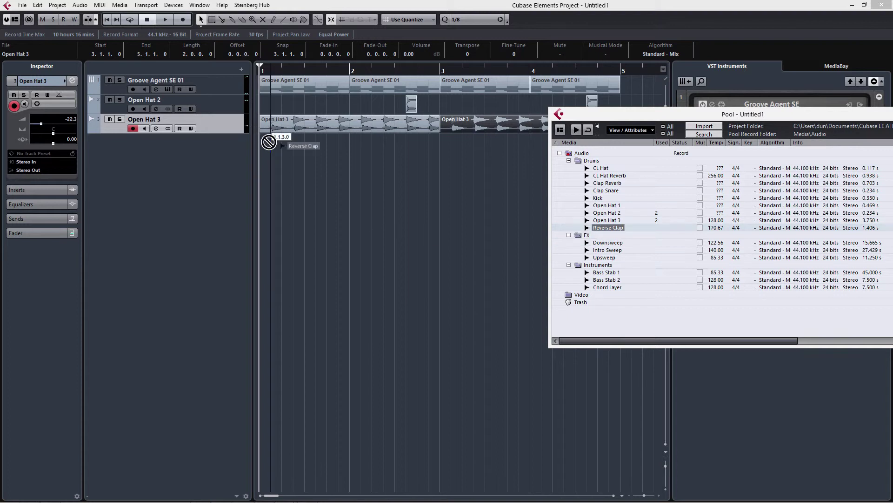
drag(269, 142, 264, 142)
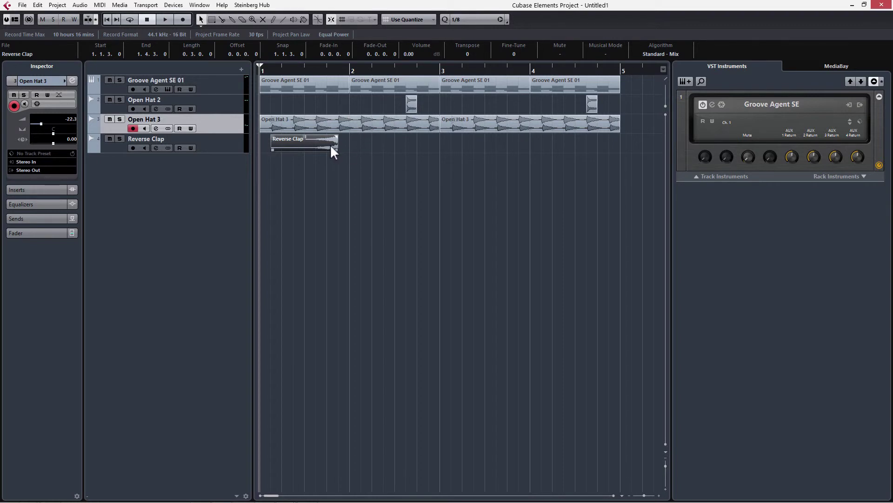
drag(331, 146, 412, 144)
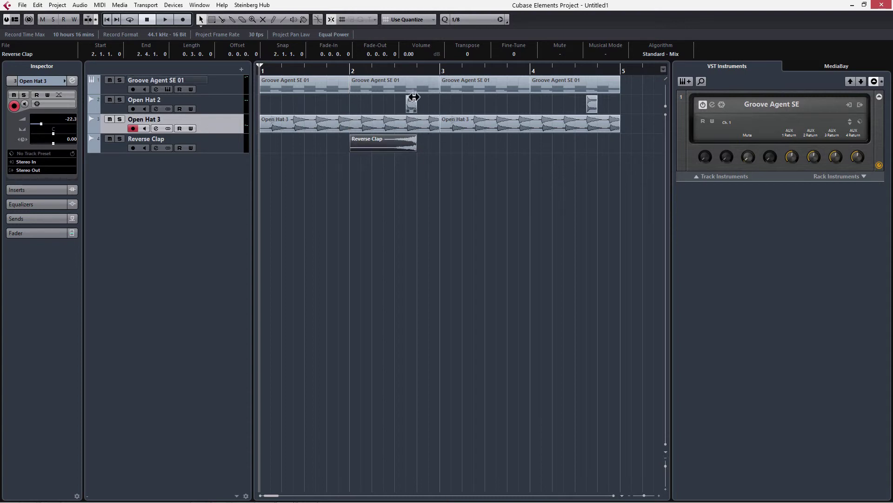
drag(395, 150, 568, 138)
- Select the Reverse Clap track, play the pattern and lower the track's volume to -26.0 dB
click(213, 144)
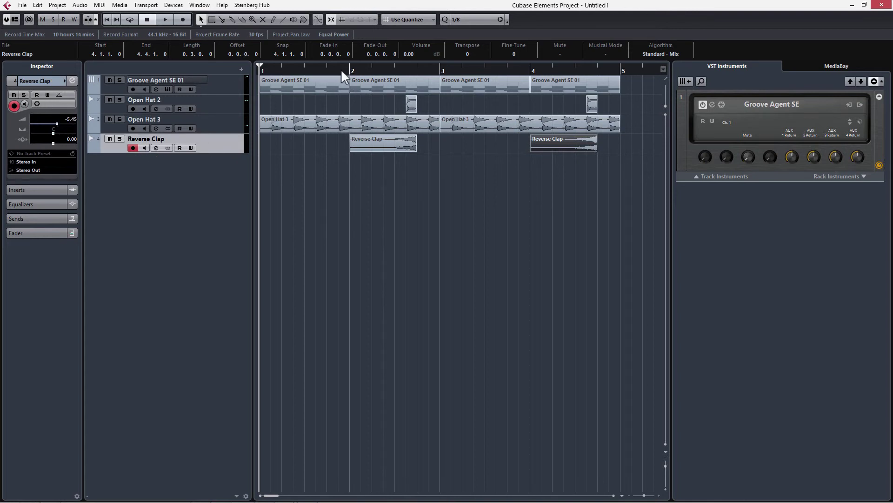
key(space)
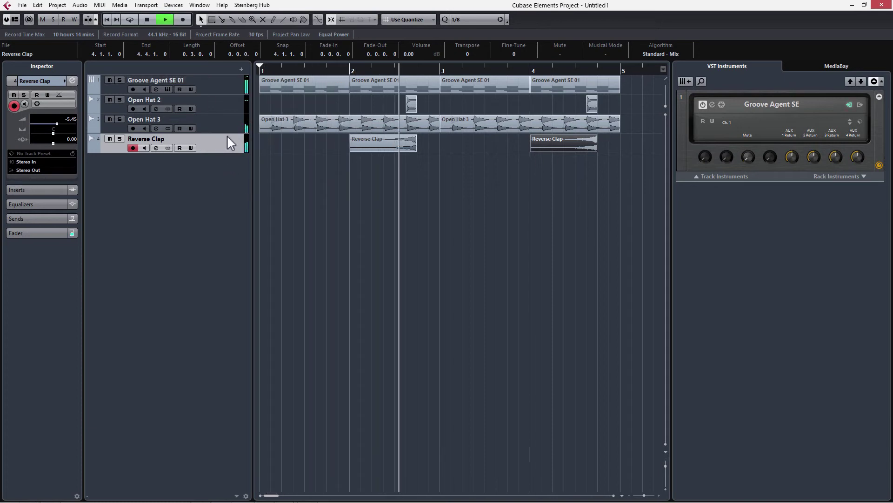
key(space)
drag(57, 125, 38, 122)
key(space)
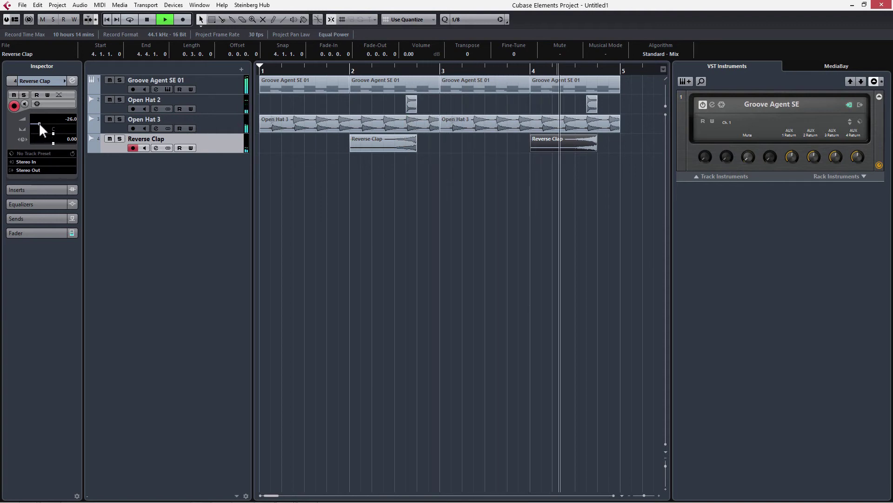
key(space)
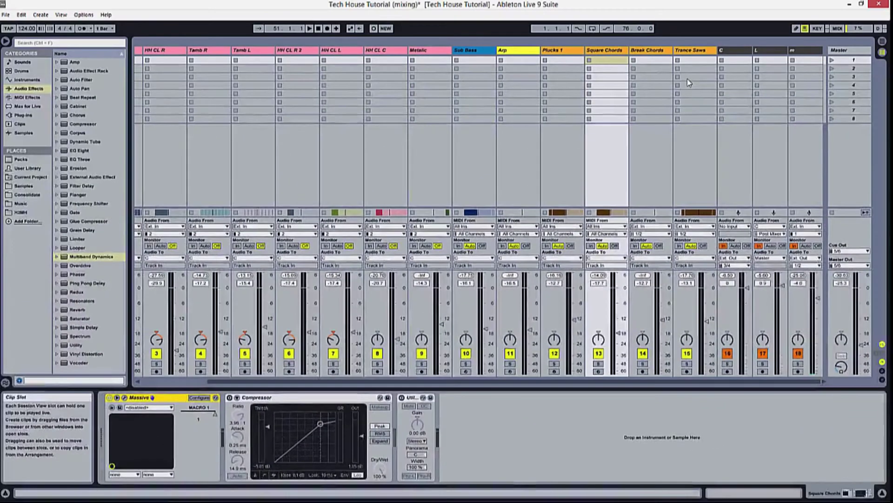
key(Tab)
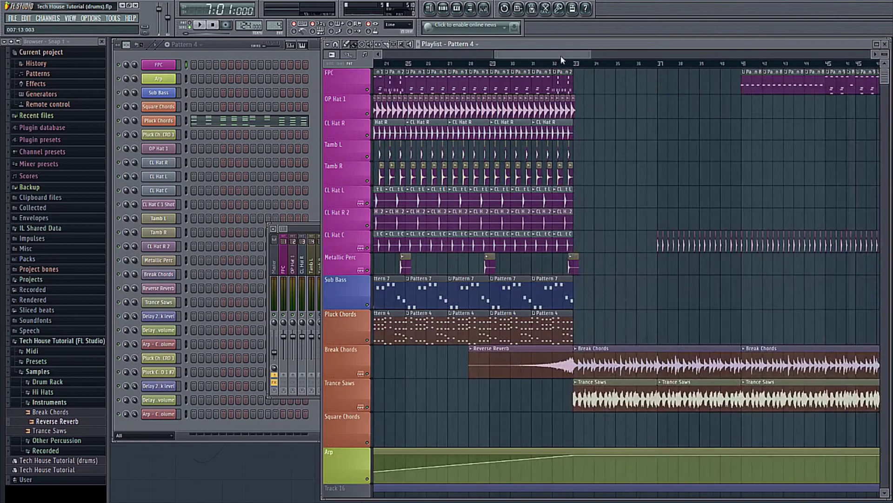
drag(560, 55, 641, 54)
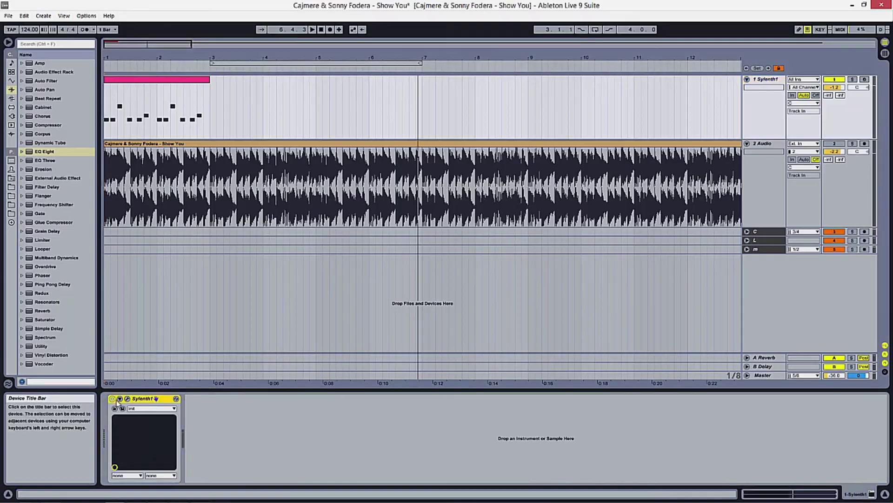
- Switch to Ableton Live and open the Sylenth1 instrument's editor window
click(127, 399)
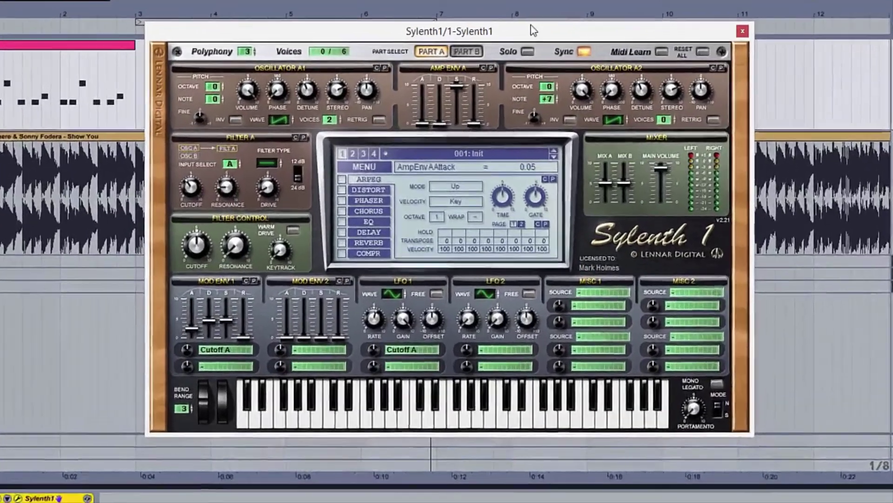